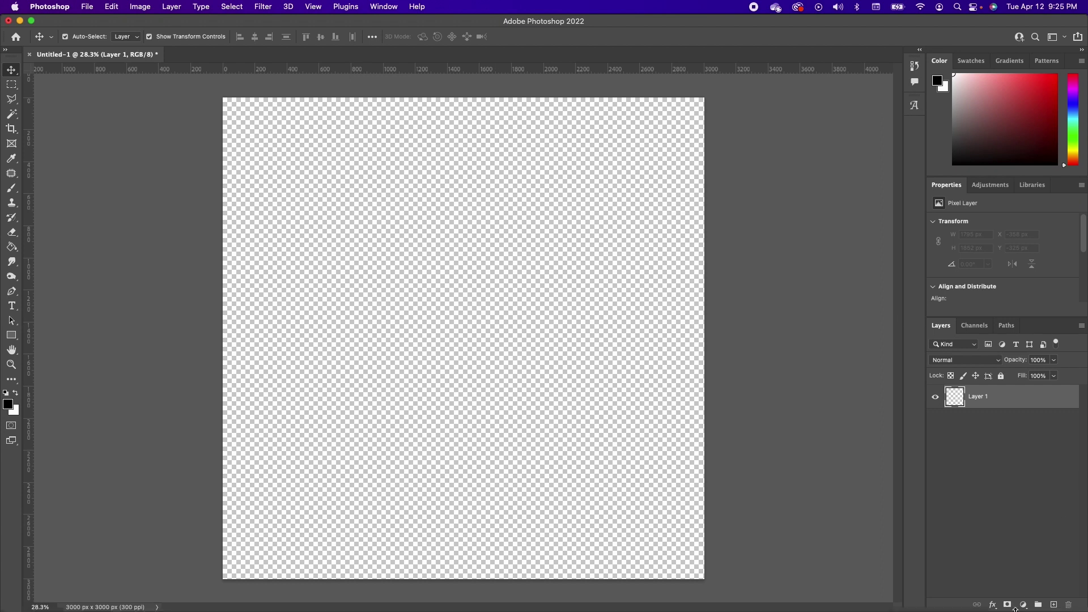
Step: Add a Solid Color fill layer in dark red #ae0505 covering the whole canvas
{"action": "left_click", "coordinate": [1025, 606]}
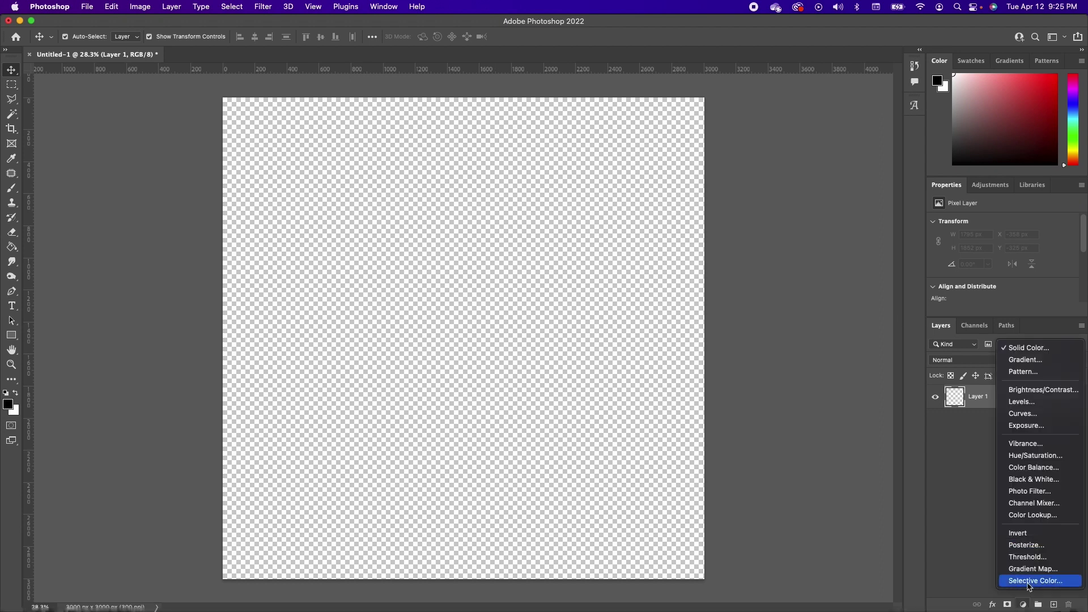
{"action": "left_click", "coordinate": [1029, 348]}
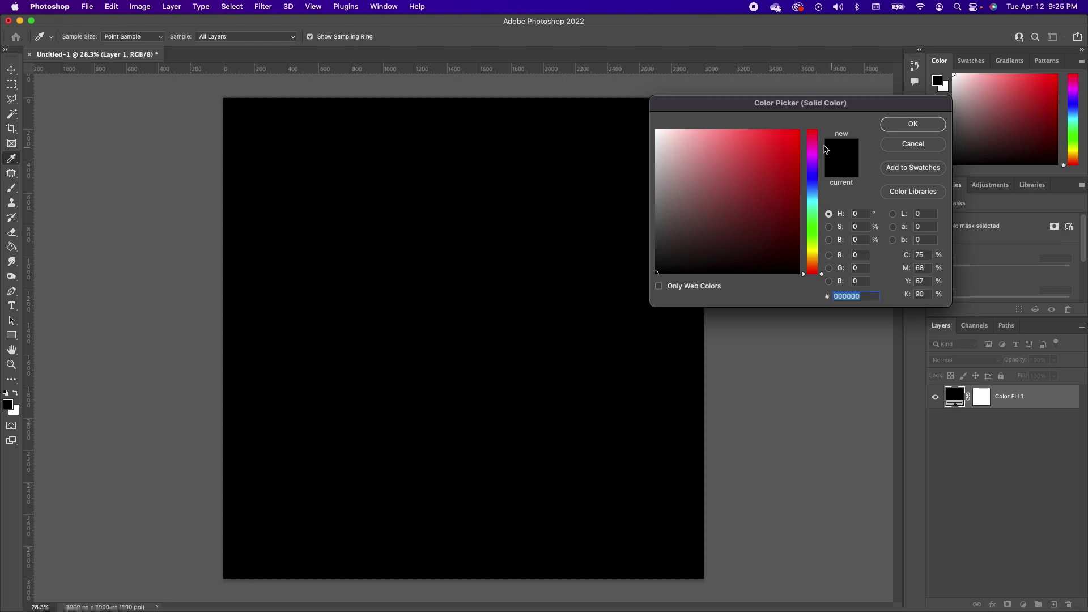
{"action": "left_click", "coordinate": [794, 149]}
{"action": "left_click", "coordinate": [793, 161]}
{"action": "left_click_drag", "start_coordinate": [793, 163], "coordinate": [796, 175]}
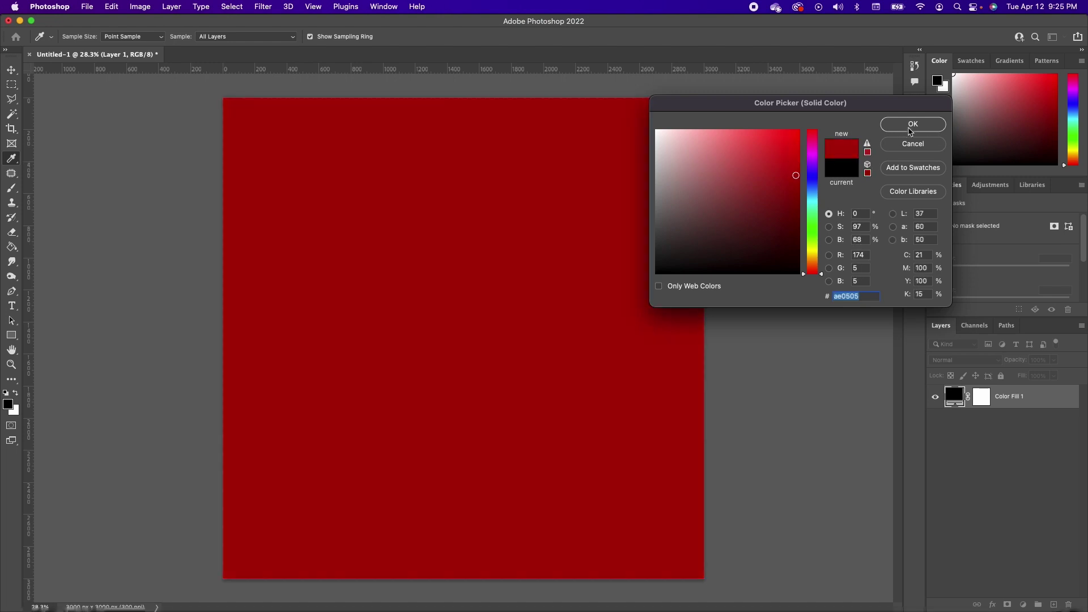
{"action": "left_click", "coordinate": [913, 125]}
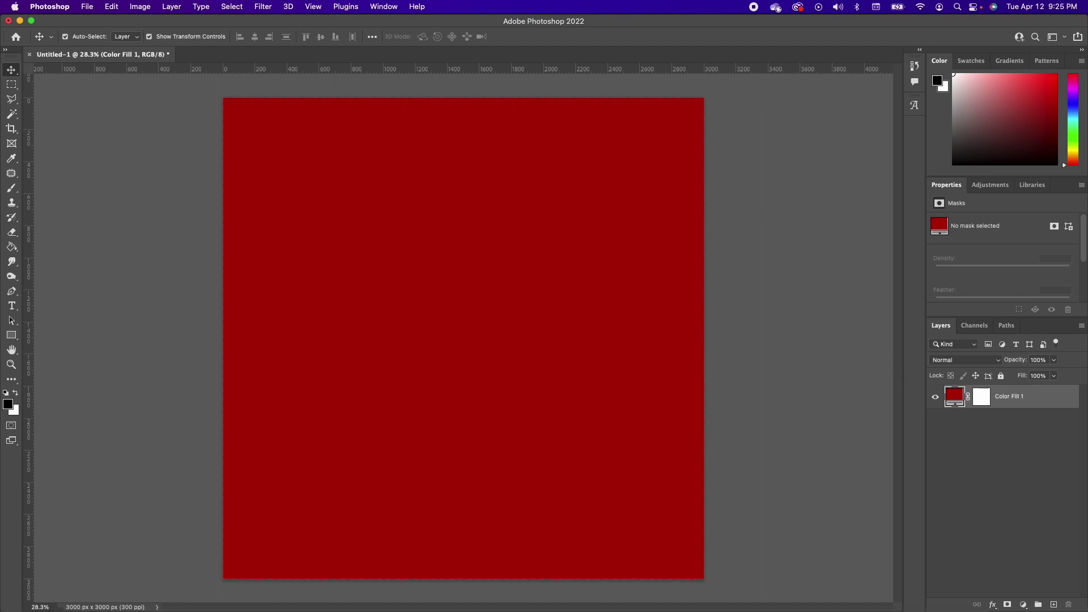
{"action": "key", "text": "super+Tab"}
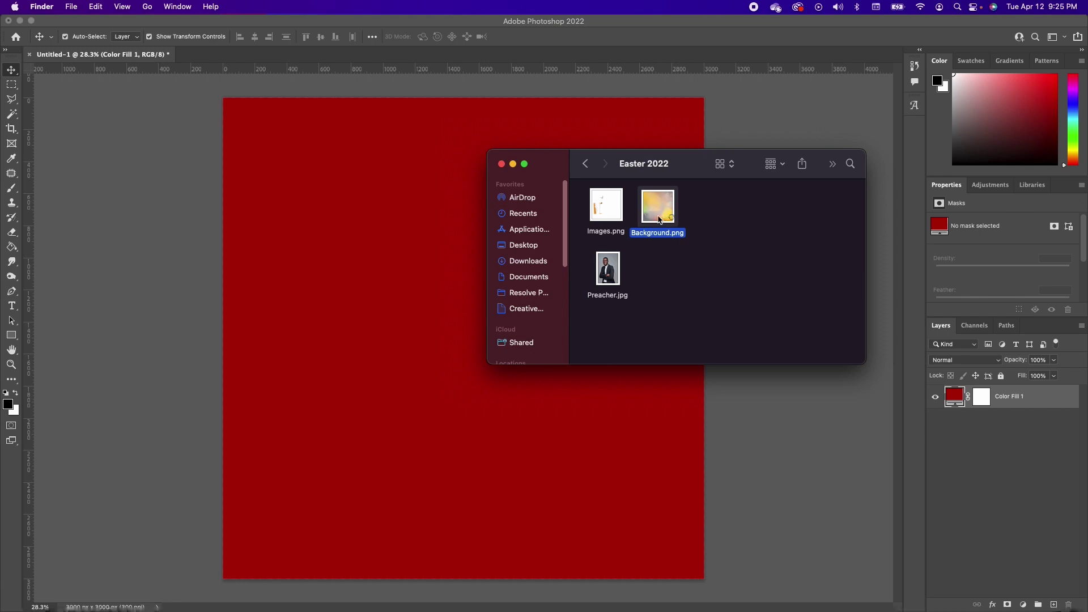
Step: Drag Background.png from the Easter 2022 folder onto the poster canvas
{"action": "left_click_drag", "start_coordinate": [663, 218], "coordinate": [399, 259]}
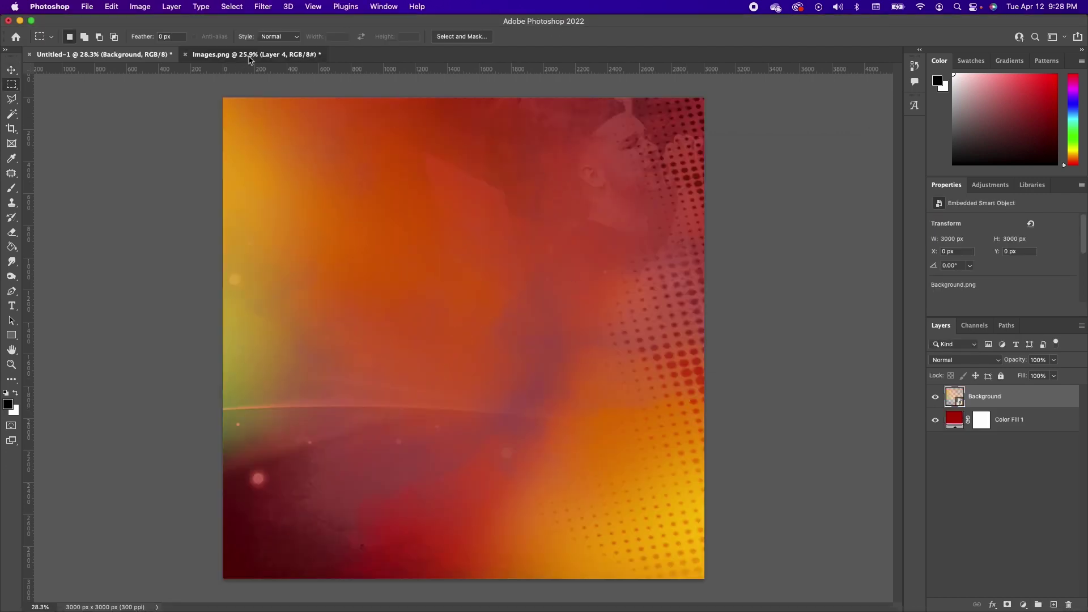
Step: Copy the torn-paper Layer 2 from Images.png into the poster document
{"action": "left_click", "coordinate": [250, 55]}
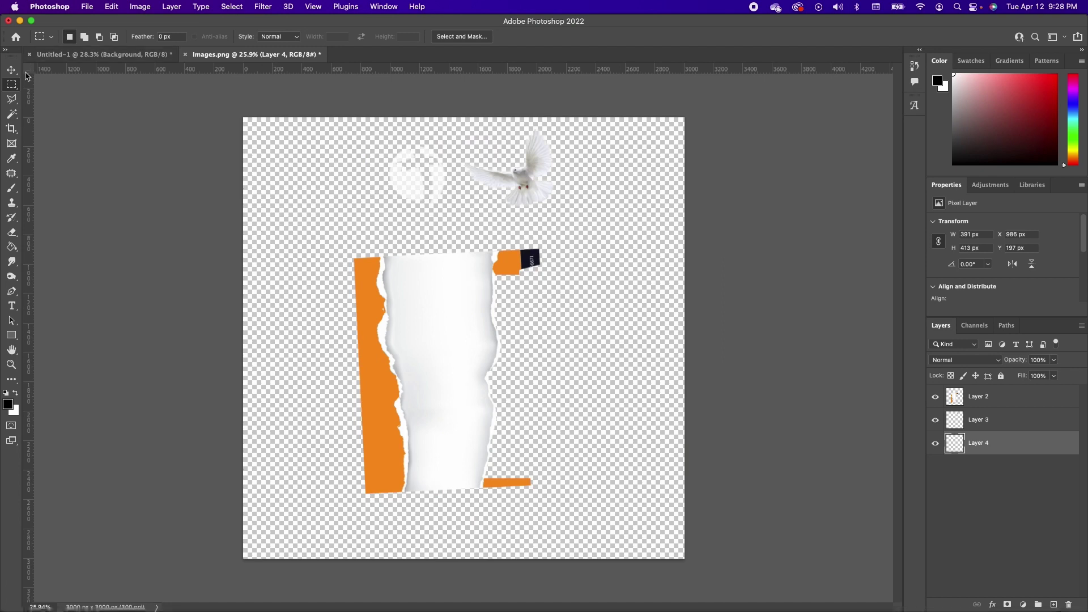
{"action": "key", "text": "v"}
{"action": "left_click", "coordinate": [379, 359]}
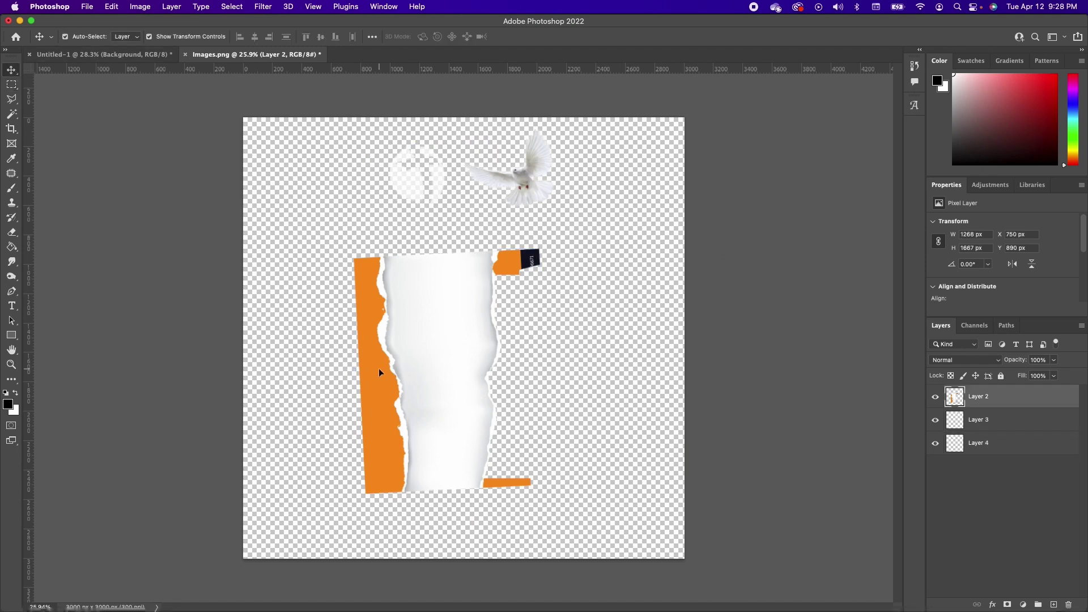
{"action": "left_click_drag", "start_coordinate": [389, 401], "coordinate": [356, 360]}
Step: Move the torn paper to the top-left and scale it up over the left side
{"action": "left_click_drag", "start_coordinate": [268, 390], "coordinate": [228, 267]}
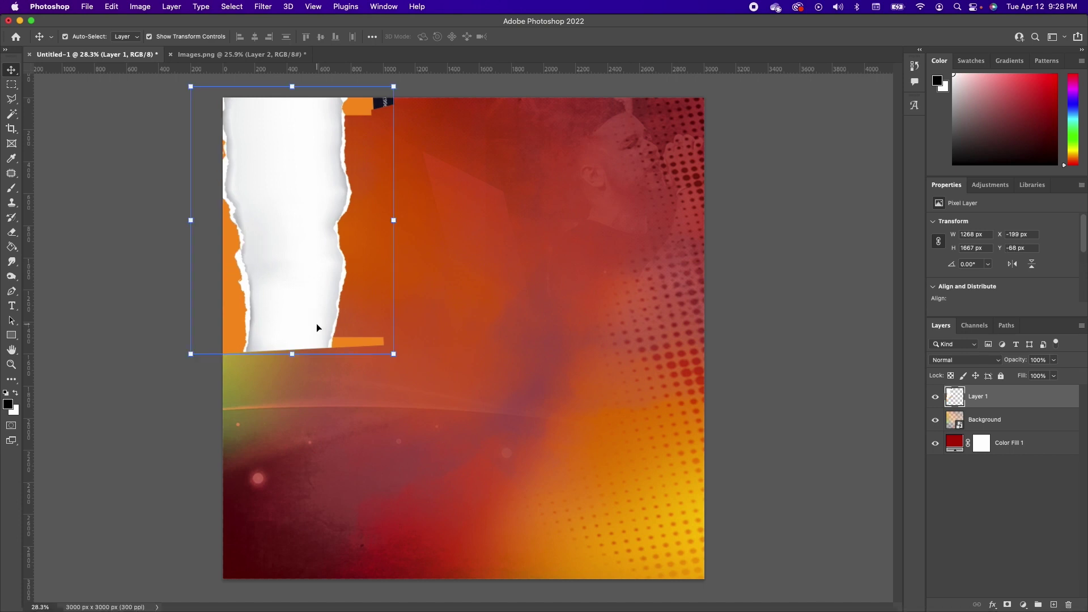
{"action": "left_click_drag", "start_coordinate": [398, 355], "coordinate": [596, 607]}
{"action": "left_click_drag", "start_coordinate": [382, 328], "coordinate": [284, 357]}
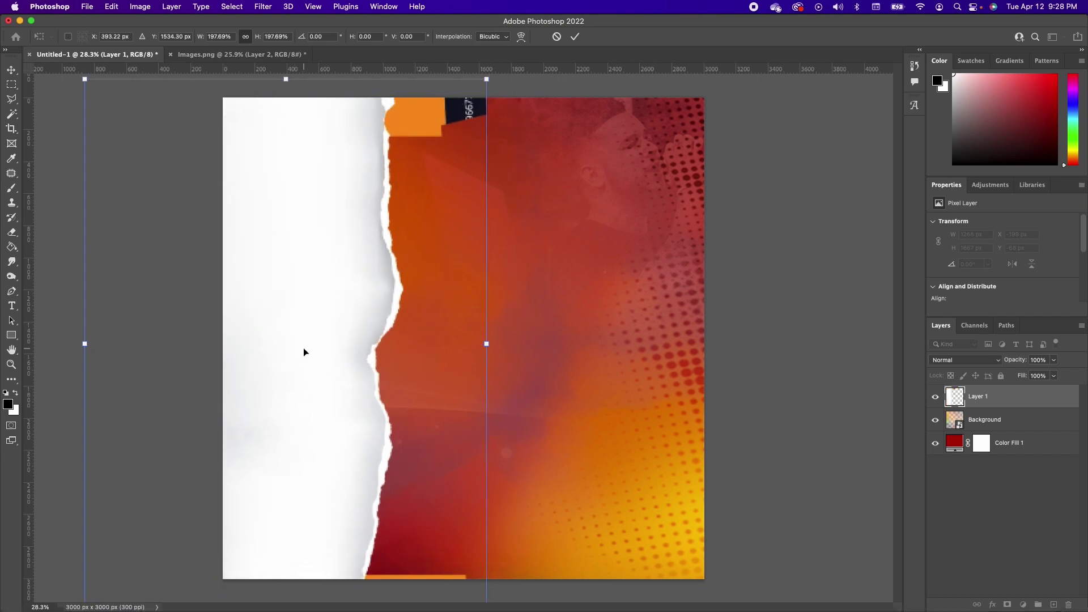
Step: Enlarge the torn paper to 3105 × 4081 px and shift it left over the left third
{"action": "key", "text": "Return"}
{"action": "scroll", "coordinate": [373, 420], "scroll_direction": "down", "scroll_amount": 3}
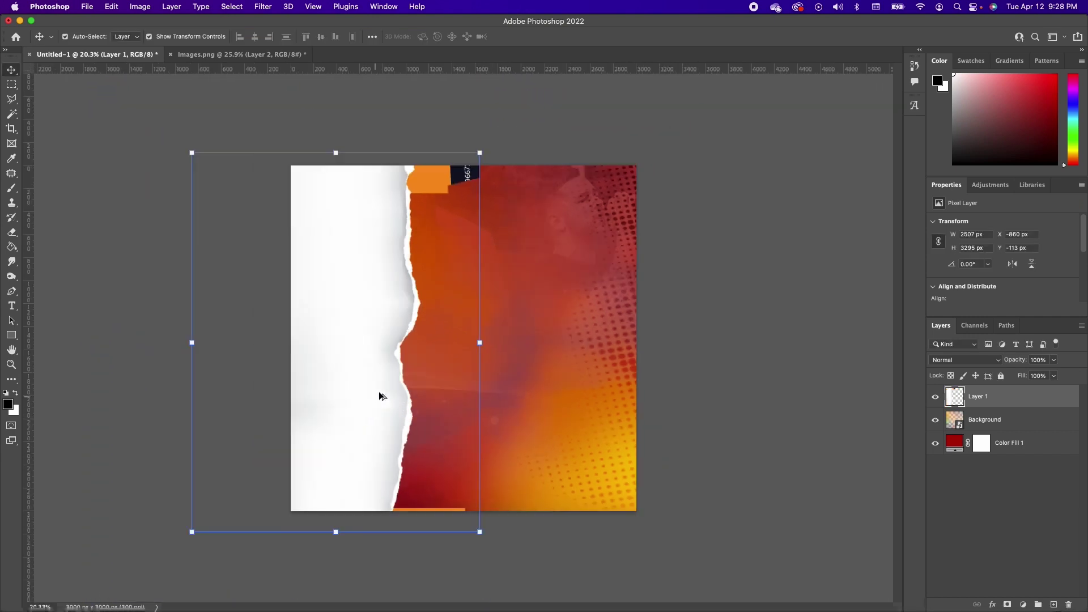
{"action": "left_click_drag", "start_coordinate": [480, 144], "coordinate": [525, 93]}
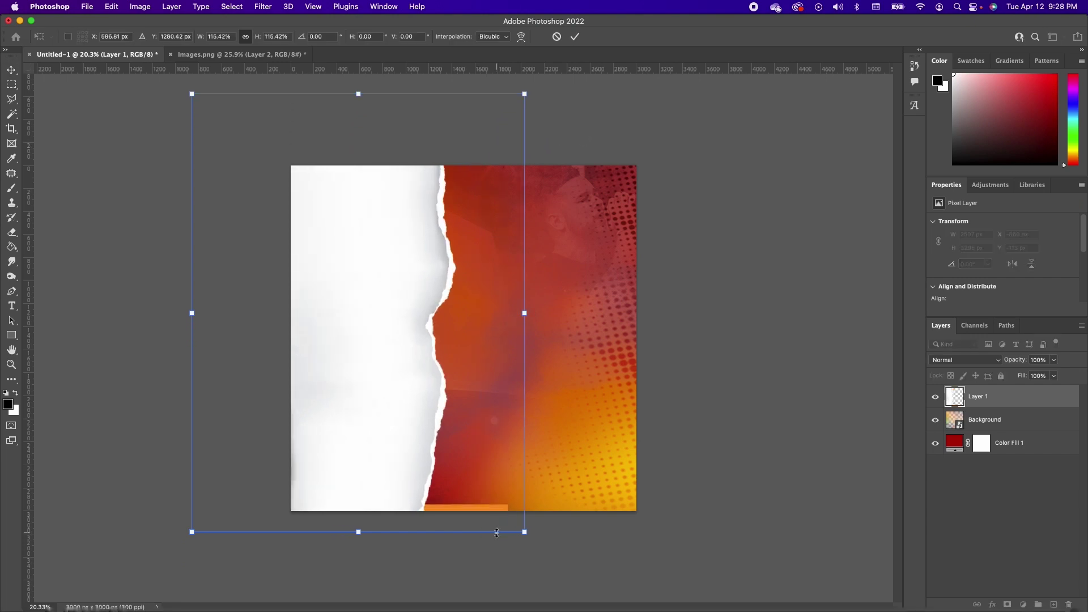
{"action": "left_click_drag", "start_coordinate": [525, 531], "coordinate": [549, 563]}
{"action": "left_click_drag", "start_coordinate": [382, 441], "coordinate": [356, 439]}
{"action": "key", "text": "Return"}
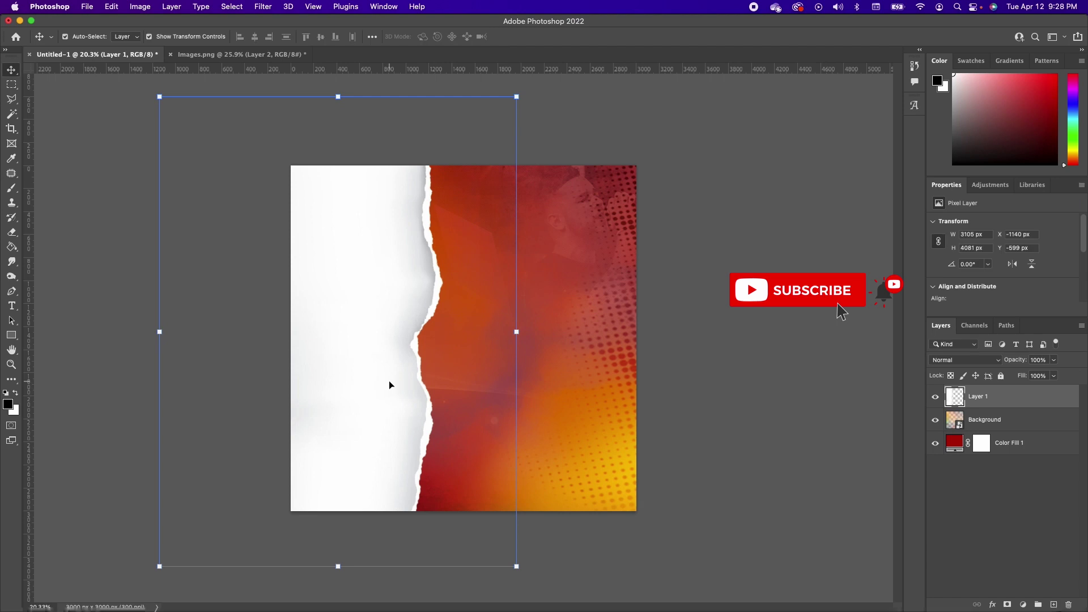
{"action": "scroll", "coordinate": [379, 387], "scroll_direction": "up", "scroll_amount": 2}
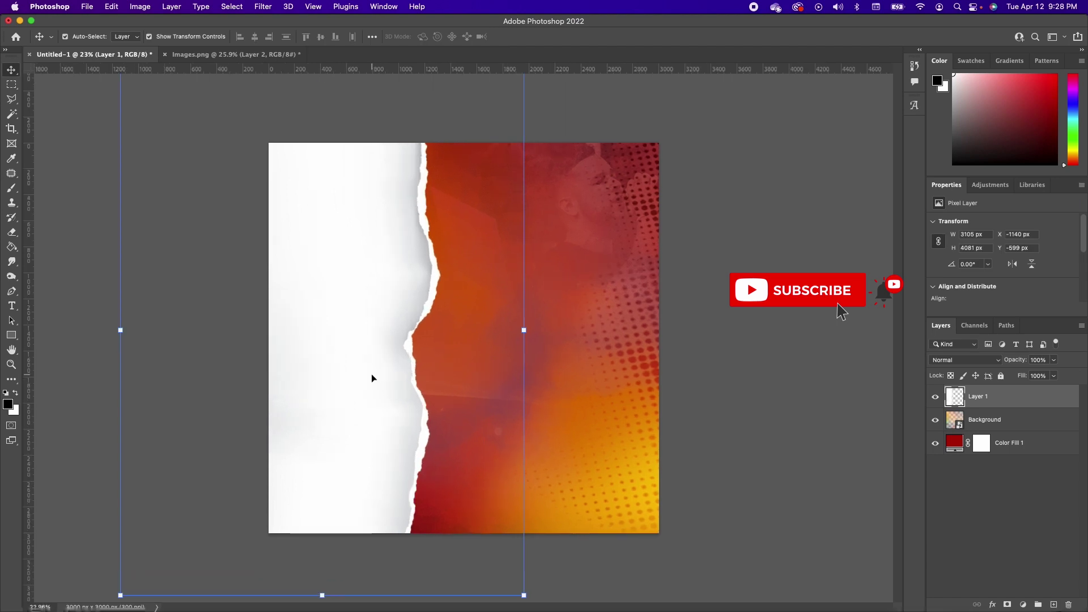
Step: Deselect the torn paper and drag Preacher.jpg from the Easter 2022 folder onto the poster
{"action": "left_click", "coordinate": [724, 319]}
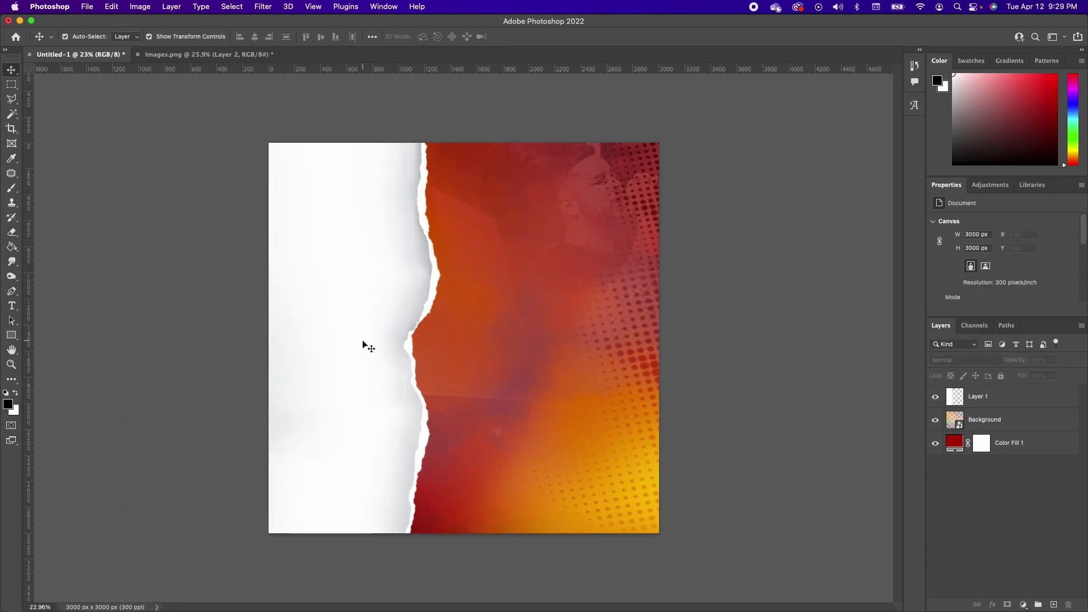
{"action": "scroll", "coordinate": [365, 346], "scroll_direction": "up", "scroll_amount": 2}
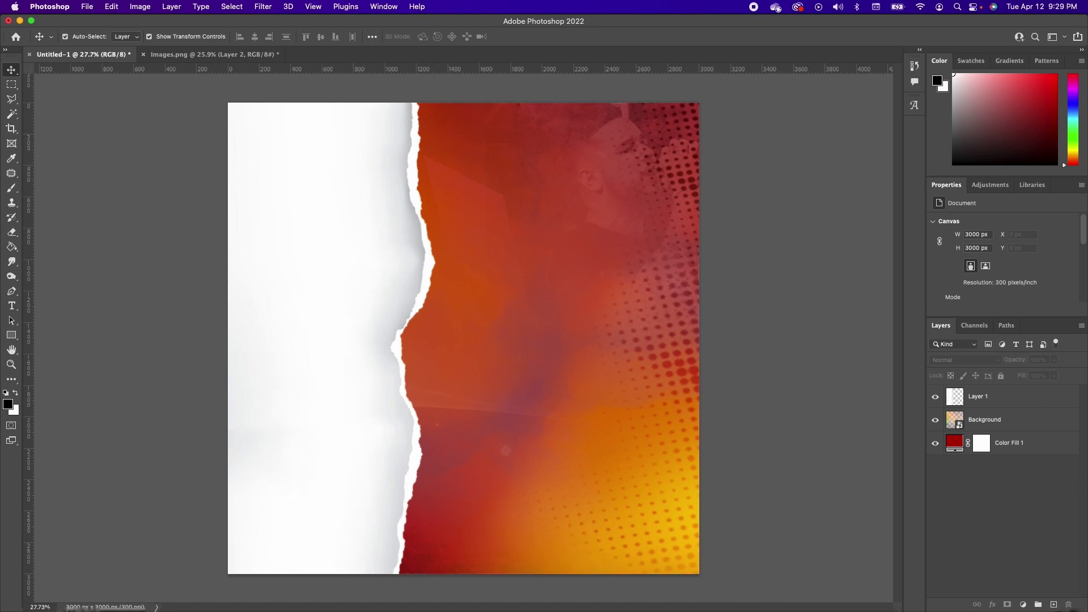
{"action": "key", "text": "super+Tab"}
{"action": "left_click_drag", "start_coordinate": [607, 278], "coordinate": [408, 422]}
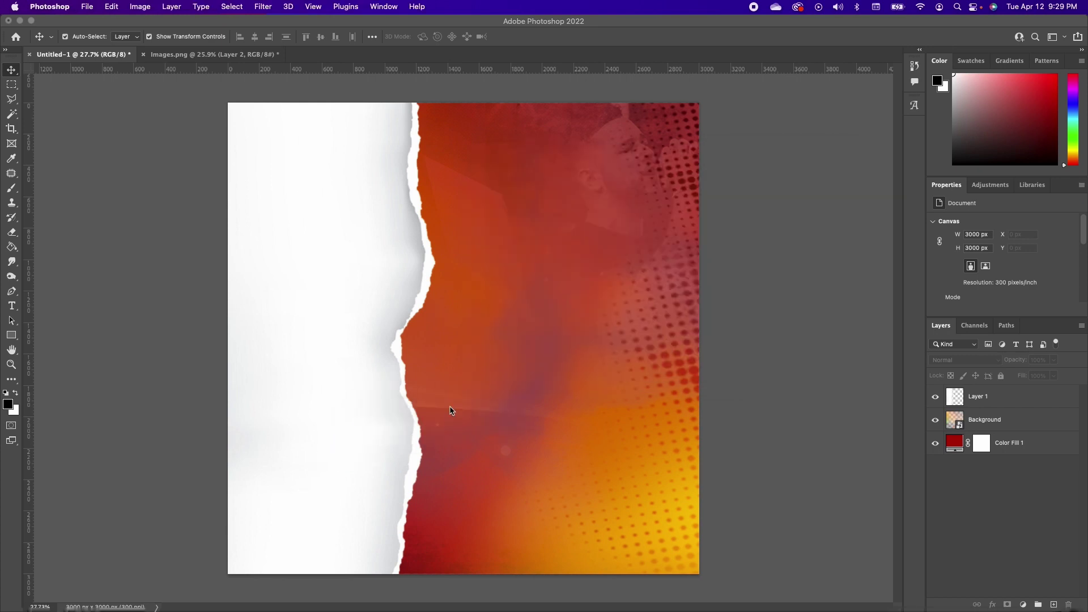
Step: Place Preacher.jpg and convert it to a pixel layer, keeping its 2049 × 3000 px size
{"action": "key", "text": "Return"}
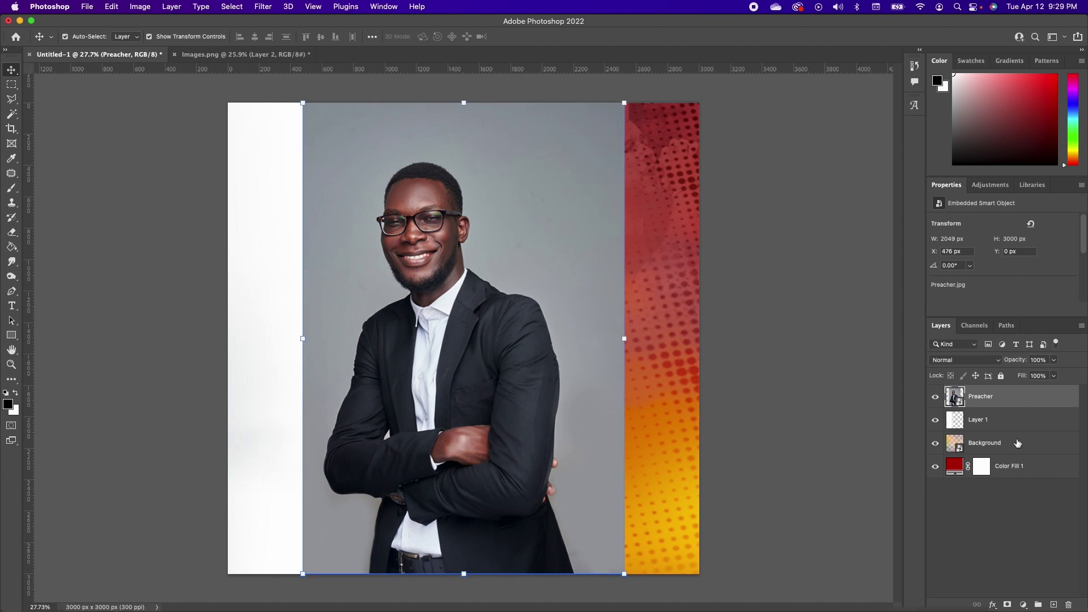
{"action": "scroll", "coordinate": [993, 225], "scroll_direction": "down", "scroll_amount": 5}
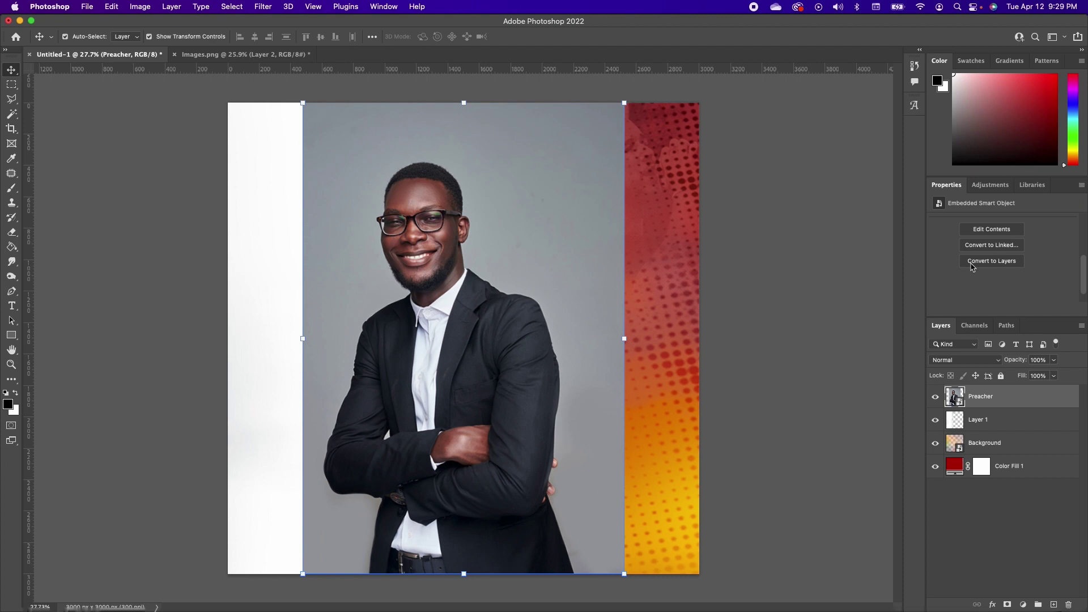
{"action": "left_click", "coordinate": [993, 263]}
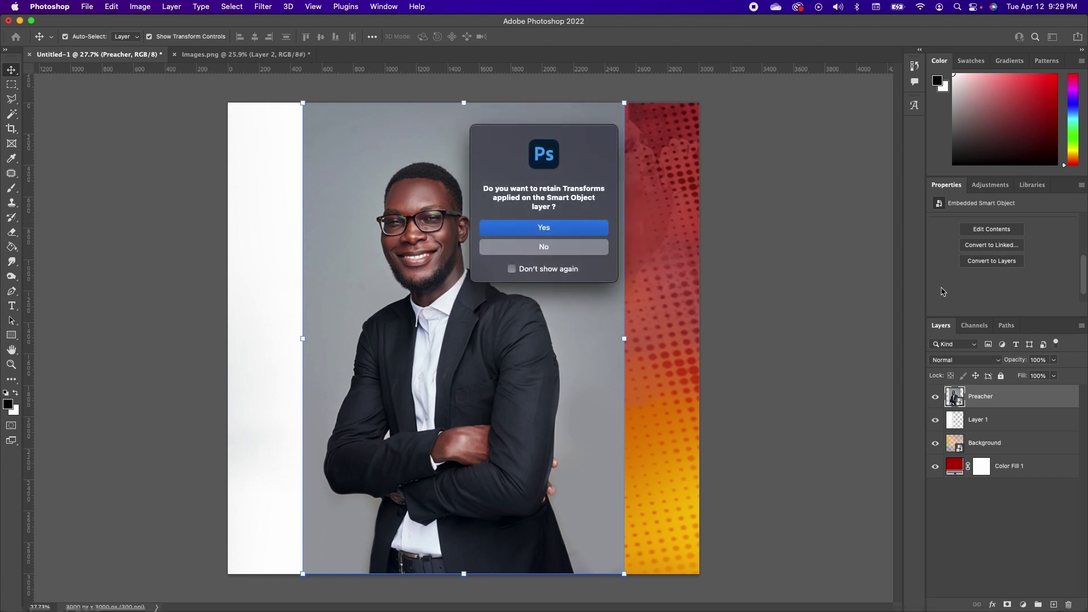
{"action": "left_click", "coordinate": [520, 229]}
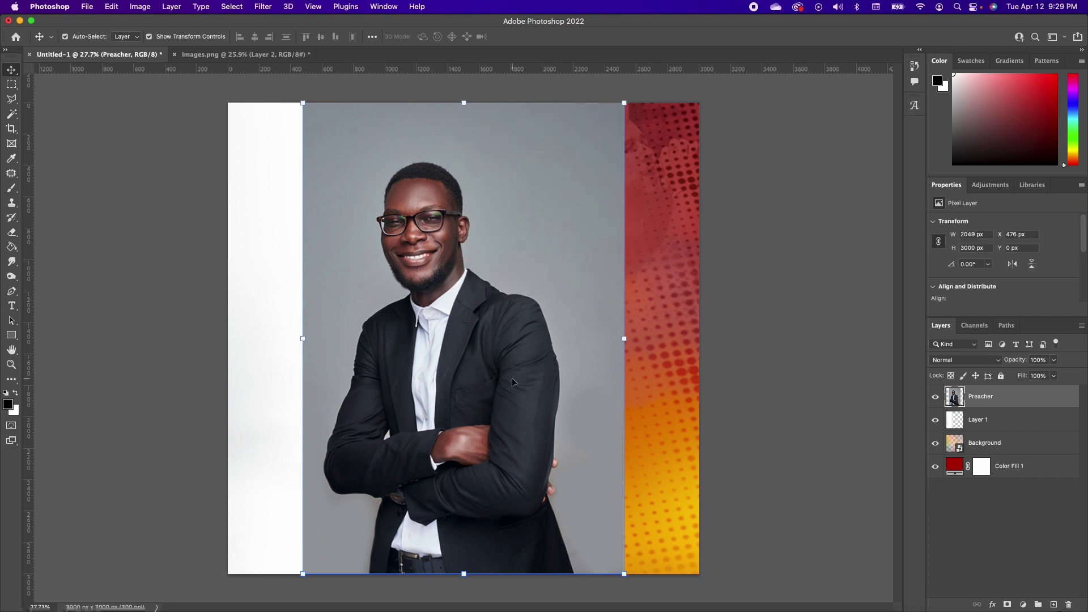
{"action": "scroll", "coordinate": [1015, 260], "scroll_direction": "down", "scroll_amount": 5}
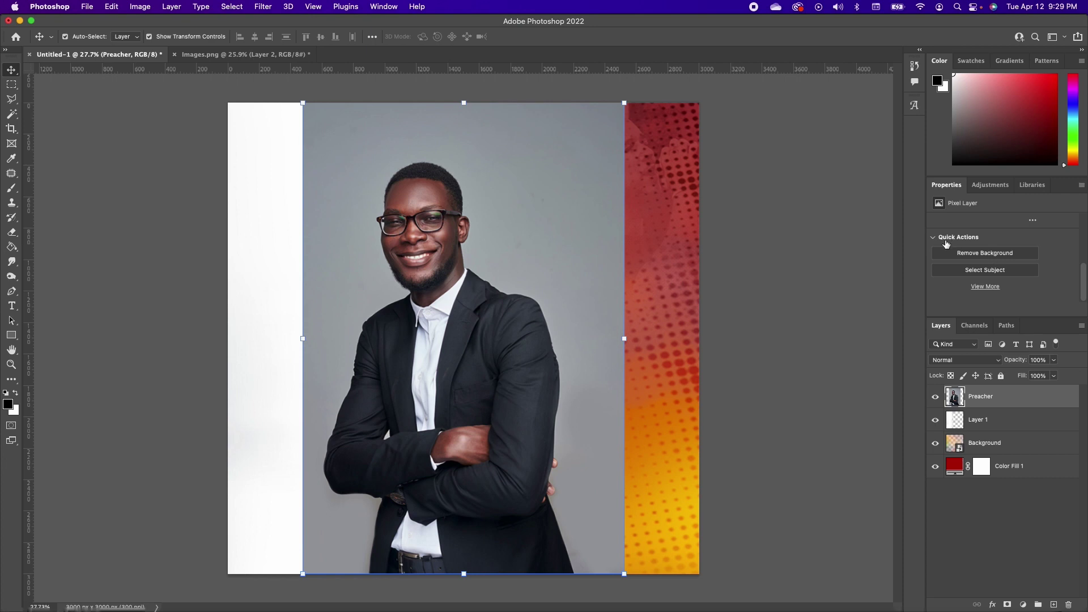
Step: Mask out the preacher's backdrop and scale him to 85.53%, placed beside the torn edge
{"action": "left_click", "coordinate": [999, 258]}
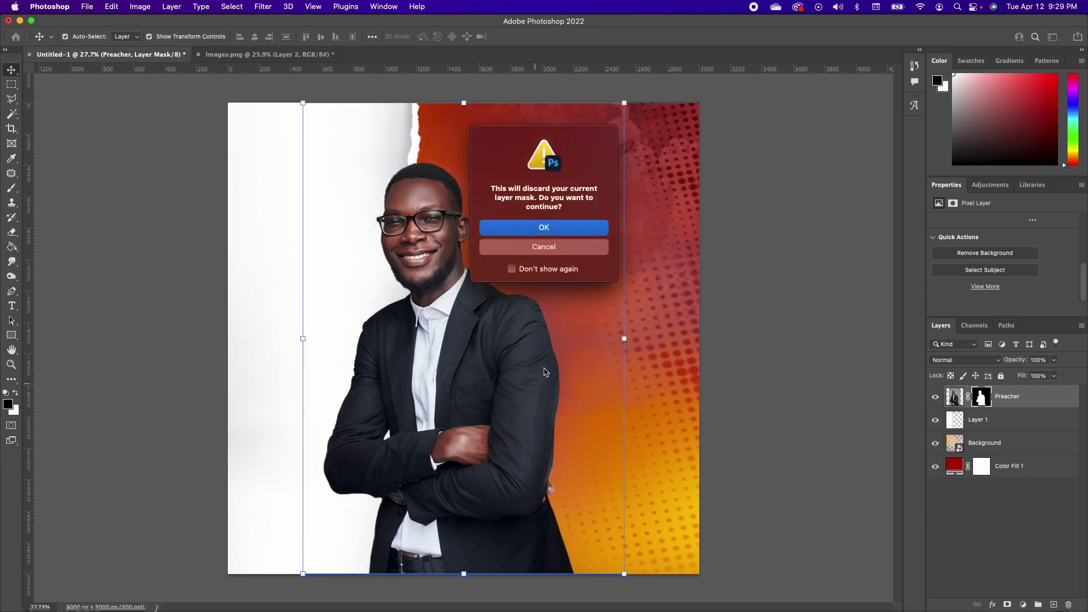
{"action": "left_click", "coordinate": [555, 232]}
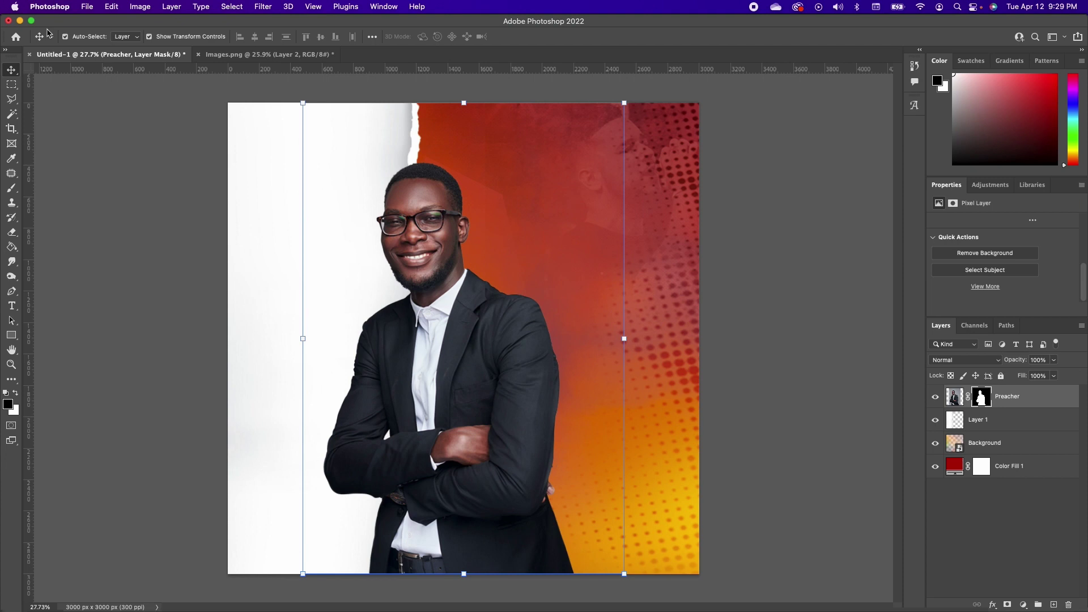
{"action": "left_click_drag", "start_coordinate": [484, 406], "coordinate": [558, 385]}
{"action": "left_click_drag", "start_coordinate": [702, 83], "coordinate": [754, 218]}
{"action": "left_click_drag", "start_coordinate": [531, 414], "coordinate": [569, 352]}
{"action": "key", "text": "Return"}
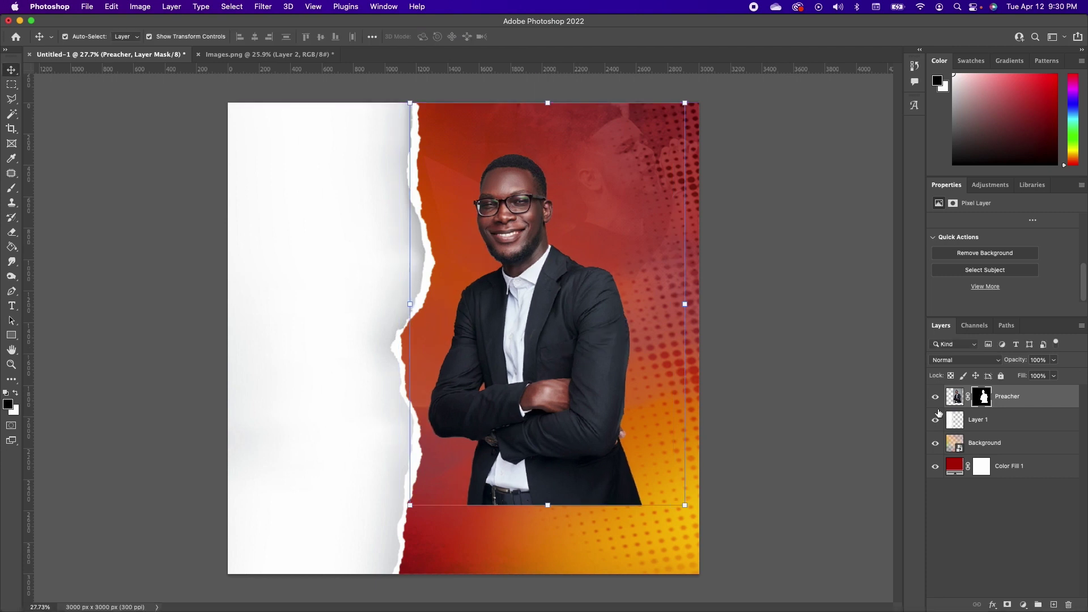
Step: Apply the backdrop mask, add a new mask and fade the suit's bottom with an 800 px brush
{"action": "right_click", "coordinate": [977, 399]}
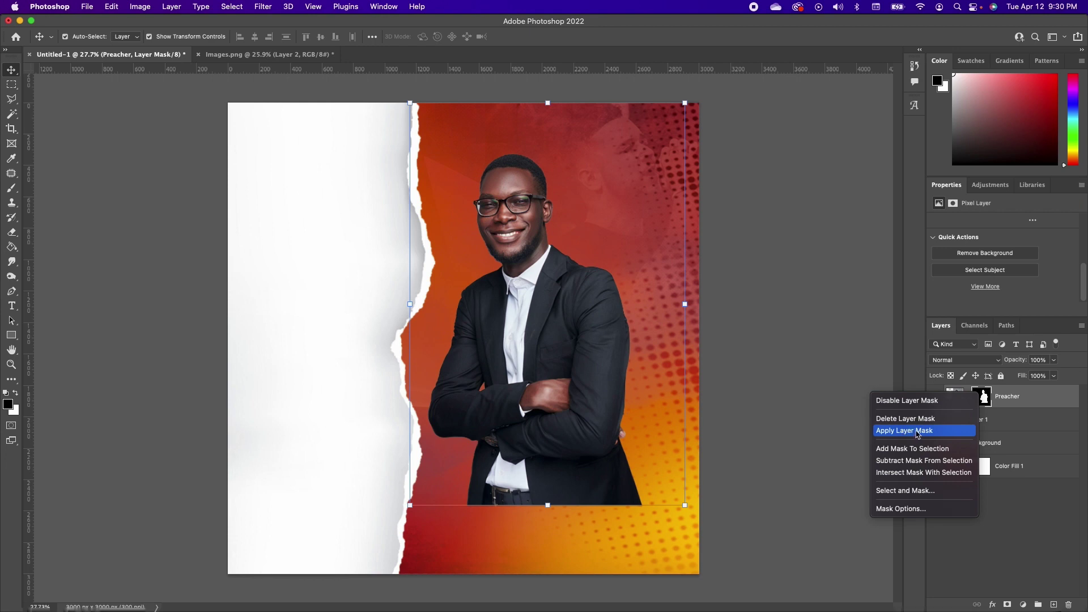
{"action": "left_click", "coordinate": [905, 434]}
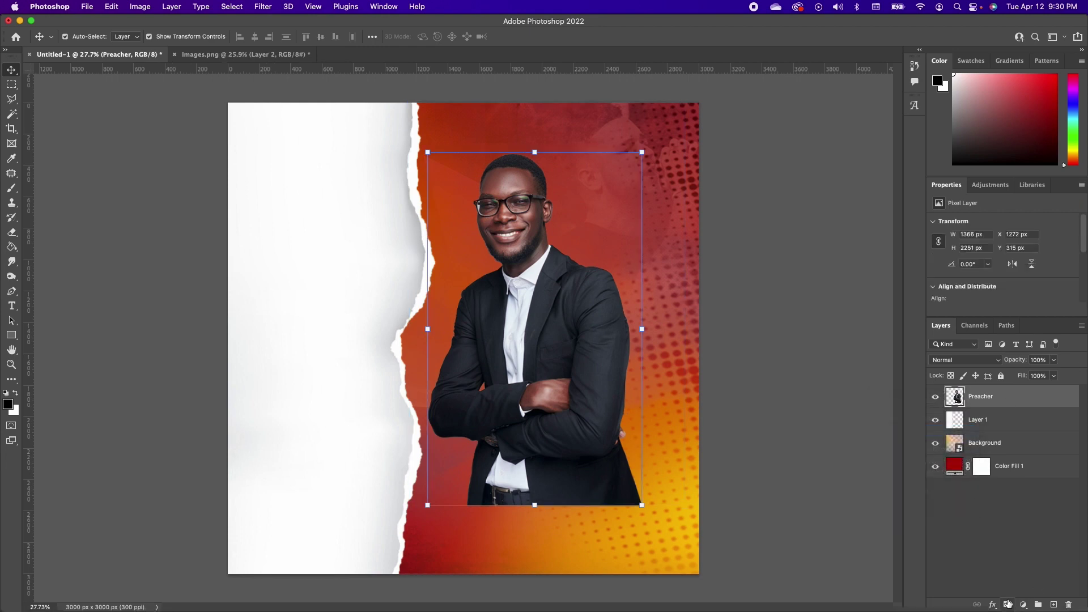
{"action": "left_click", "coordinate": [1007, 604]}
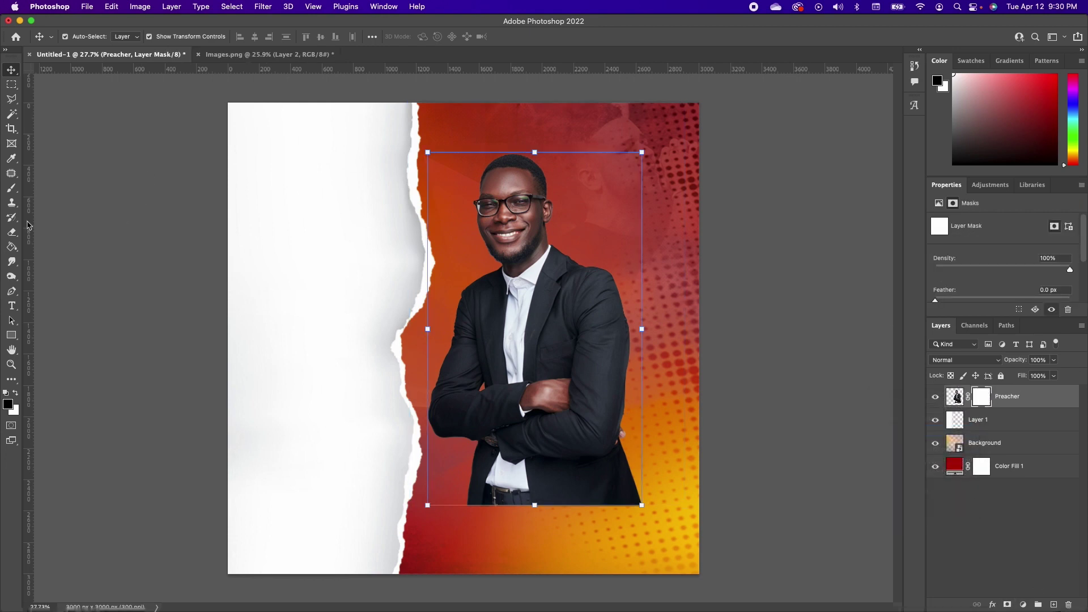
{"action": "left_click", "coordinate": [12, 189]}
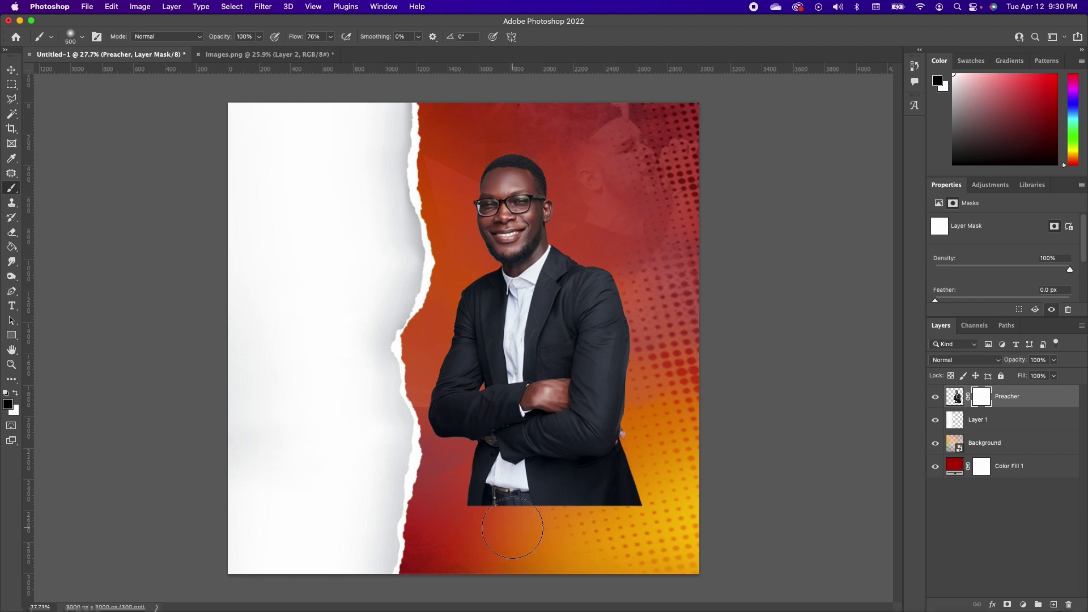
{"action": "key", "text": "bracketright"}
{"action": "key", "text": "bracketright"}
{"action": "key", "text": "bracketright"}
{"action": "mouse_move", "coordinate": [450, 583]}
{"action": "left_mouse_down"}
{"action": "mouse_move", "coordinate": [445, 561]}
{"action": "mouse_move", "coordinate": [606, 556]}
{"action": "mouse_move", "coordinate": [346, 570]}
{"action": "mouse_move", "coordinate": [708, 550]}
{"action": "mouse_move", "coordinate": [412, 567]}
{"action": "mouse_move", "coordinate": [702, 548]}
{"action": "mouse_move", "coordinate": [707, 522]}
{"action": "mouse_move", "coordinate": [686, 503]}
{"action": "mouse_move", "coordinate": [692, 524]}
{"action": "mouse_move", "coordinate": [712, 518]}
{"action": "mouse_move", "coordinate": [457, 571]}
{"action": "mouse_move", "coordinate": [320, 576]}
{"action": "mouse_move", "coordinate": [483, 560]}
{"action": "mouse_move", "coordinate": [419, 537]}
{"action": "mouse_move", "coordinate": [432, 550]}
{"action": "mouse_move", "coordinate": [692, 560]}
{"action": "mouse_move", "coordinate": [771, 529]}
{"action": "left_mouse_up"}
Step: Resize the preacher to 1299 × 2142 px and shift him up and left
{"action": "key", "text": "cmd+t"}
{"action": "mouse_move", "coordinate": [628, 152]}
{"action": "left_mouse_down"}
{"action": "mouse_move", "coordinate": [605, 130]}
{"action": "mouse_move", "coordinate": [603, 140]}
{"action": "left_mouse_up"}
{"action": "key", "text": "Return"}
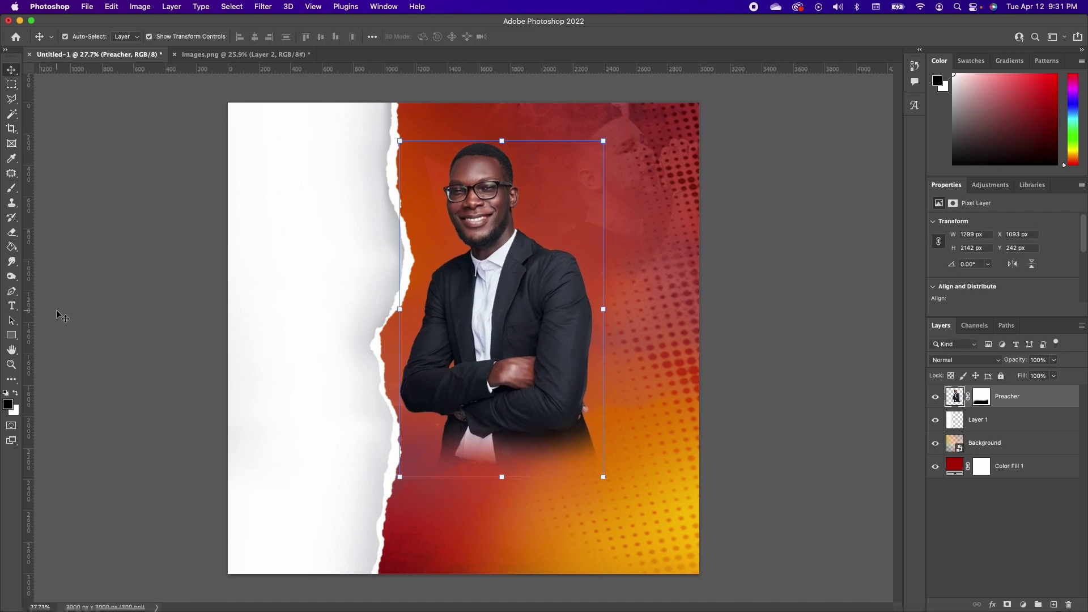
Step: Type 'Easter' in Belladonia with All Caps off, scaled to 317.33 pt across the lower poster
{"action": "left_click", "coordinate": [12, 306]}
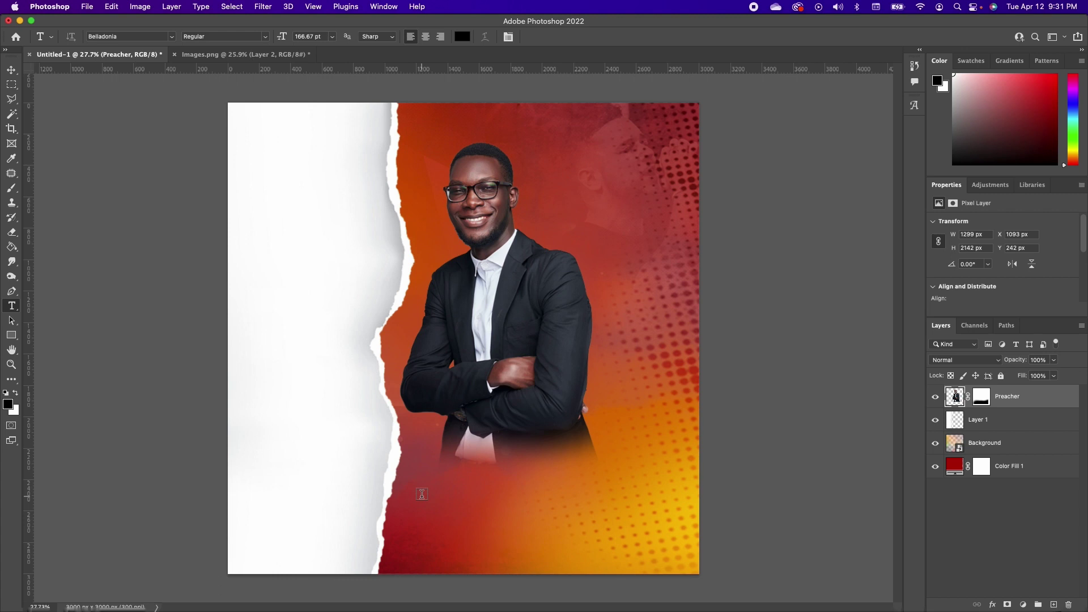
{"action": "left_click", "coordinate": [421, 494]}
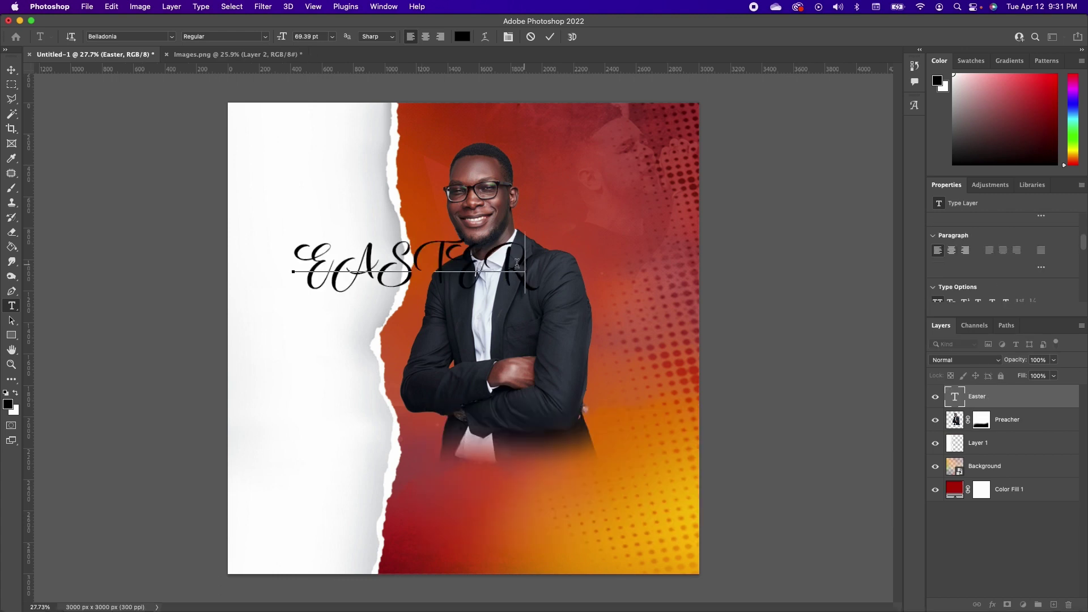
{"action": "key", "text": "shift+Left"}
{"action": "key", "text": "shift+Left"}
{"action": "key", "text": "shift+Left"}
{"action": "scroll", "coordinate": [966, 242], "scroll_direction": "down", "scroll_amount": 2}
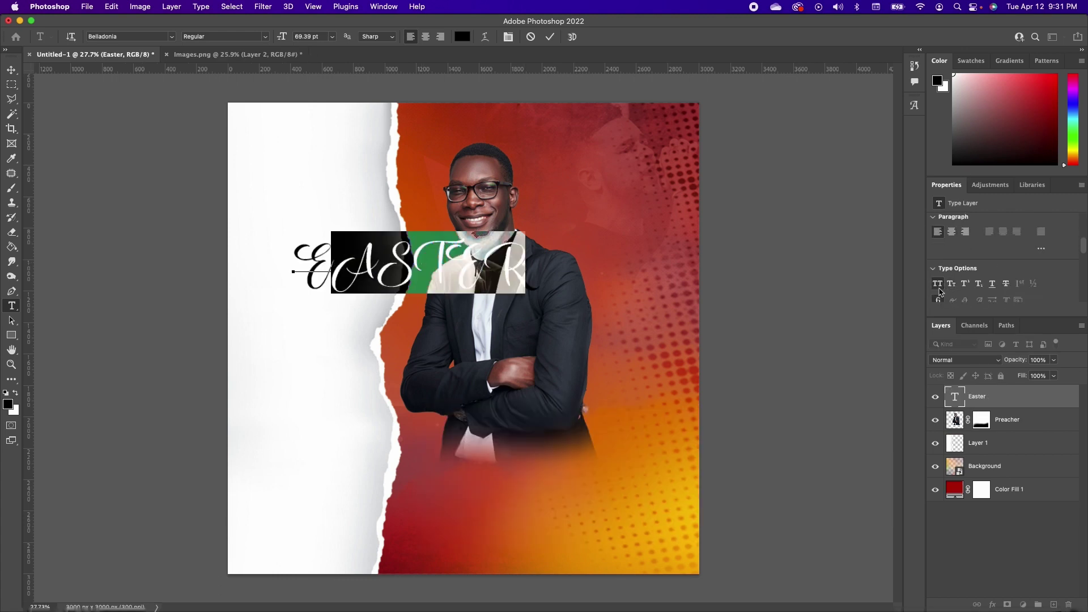
{"action": "left_click", "coordinate": [938, 284]}
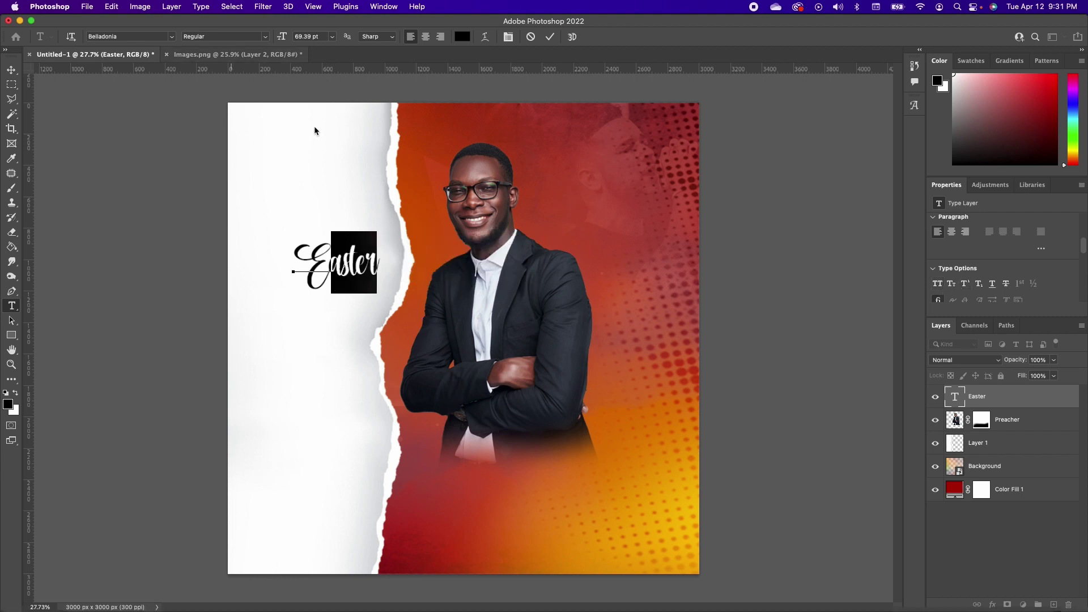
{"action": "left_click_drag", "start_coordinate": [377, 293], "coordinate": [688, 513]}
{"action": "left_click_drag", "start_coordinate": [548, 412], "coordinate": [508, 427]}
{"action": "key", "text": "Return"}
Step: Make the Easter text white with its first letter E in red #f80505
{"action": "left_click", "coordinate": [616, 415]}
{"action": "key", "text": "ctrl+a"}
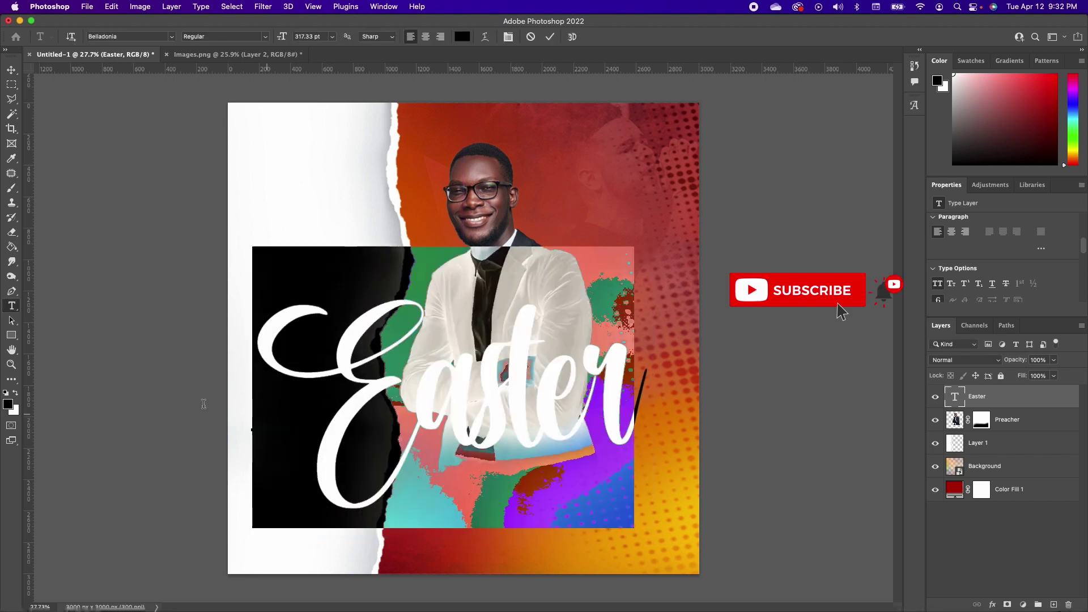
{"action": "left_click", "coordinate": [16, 393]}
{"action": "key", "text": "alt+BackSpace"}
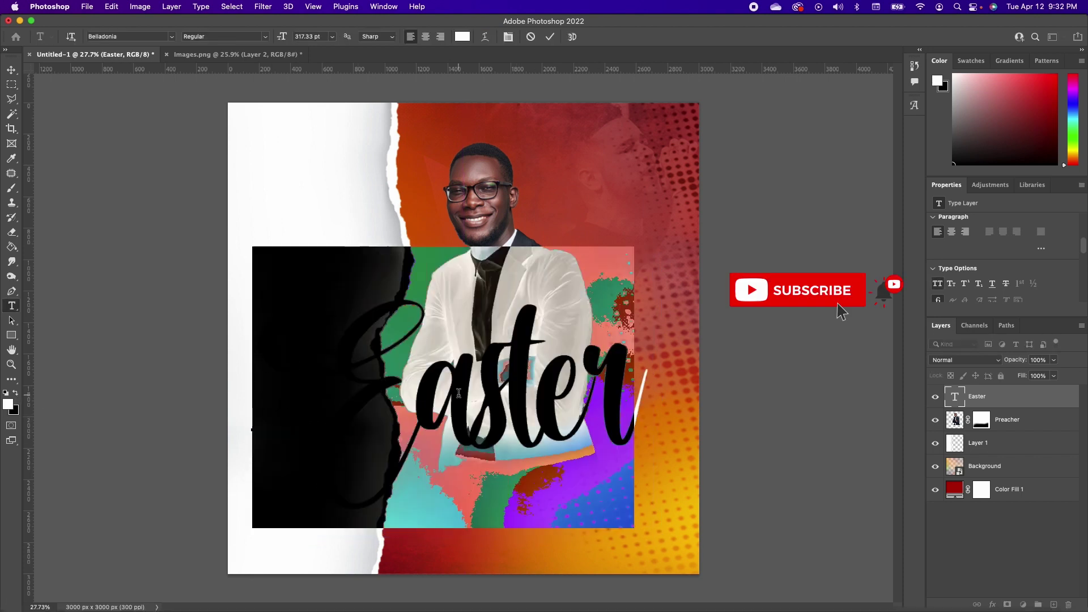
{"action": "left_click_drag", "start_coordinate": [399, 390], "coordinate": [296, 388]}
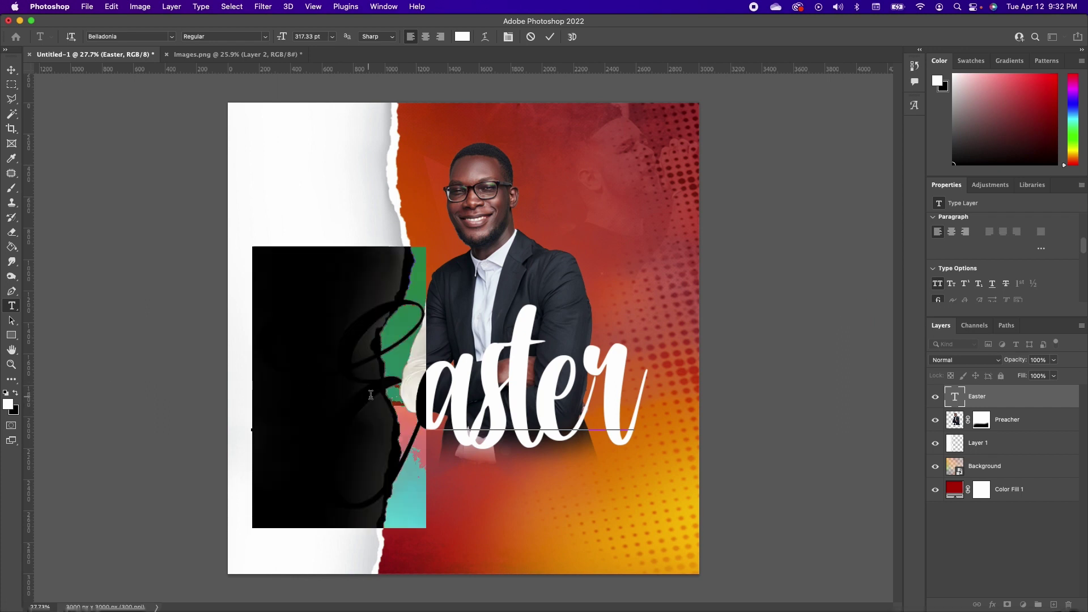
{"action": "left_click", "coordinate": [8, 403]}
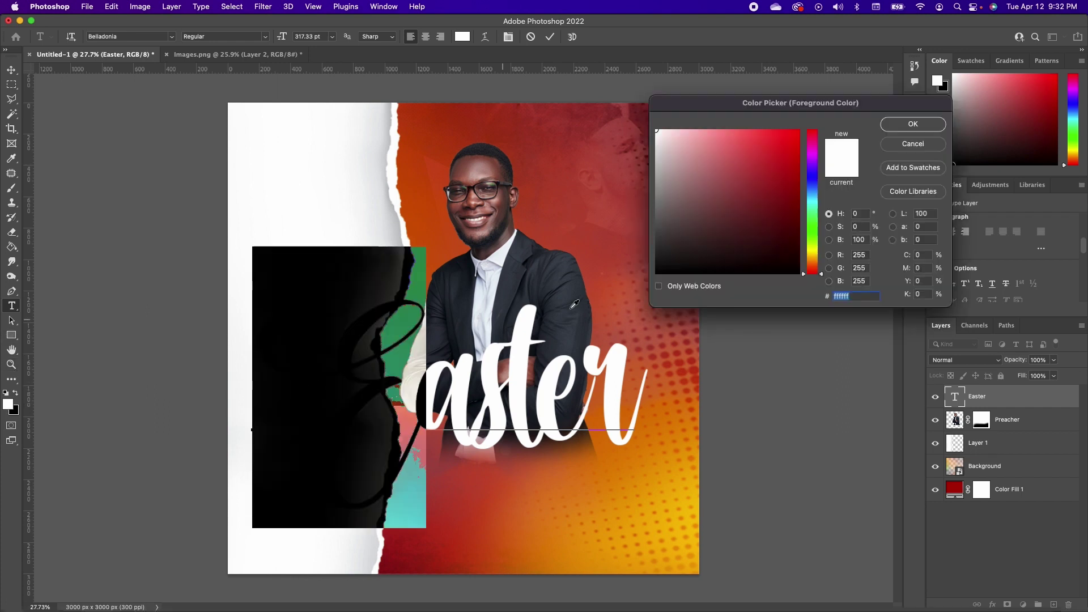
{"action": "left_click", "coordinate": [797, 133]}
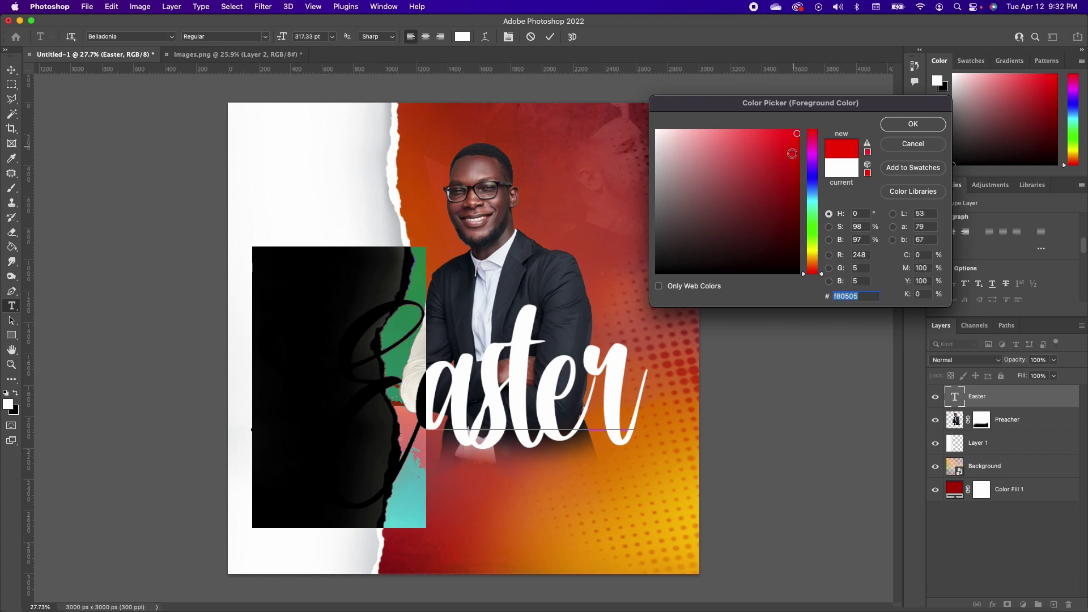
{"action": "left_click", "coordinate": [907, 125]}
{"action": "left_click", "coordinate": [11, 69]}
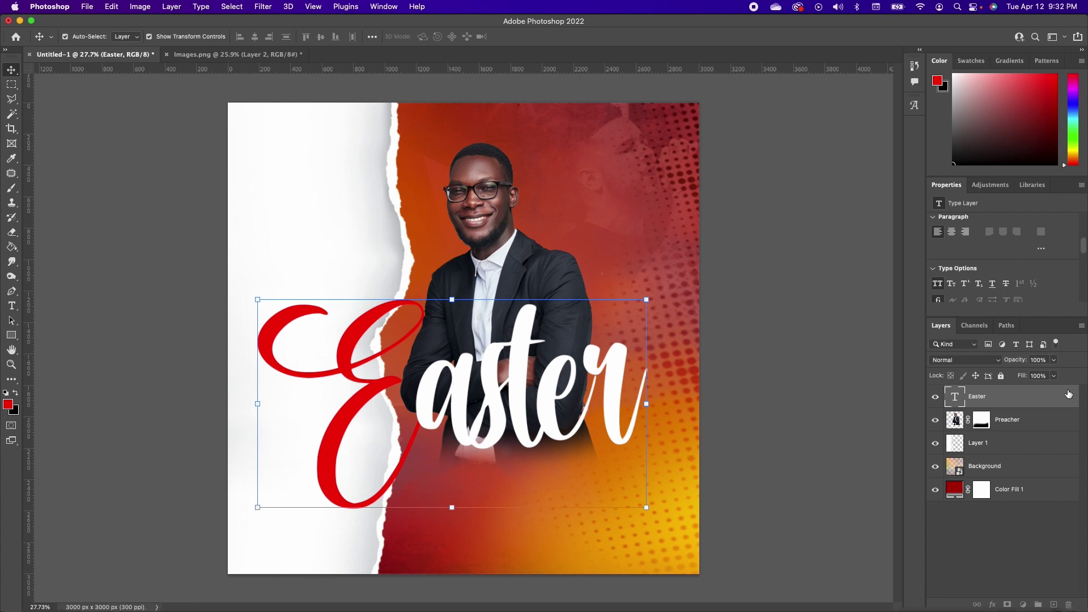
{"action": "key", "text": "space"}
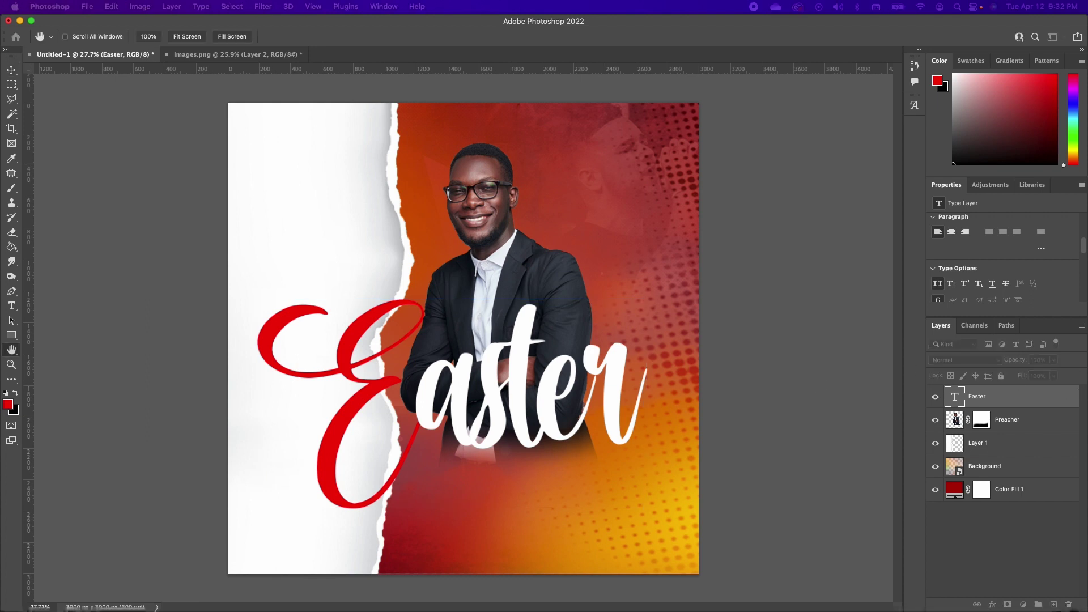
Step: Give the Easter title a drop shadow with 23 px distance, 7 px size and 70% opacity
{"action": "double_click", "coordinate": [1020, 396]}
{"action": "left_click_drag", "start_coordinate": [614, 311], "coordinate": [686, 108]}
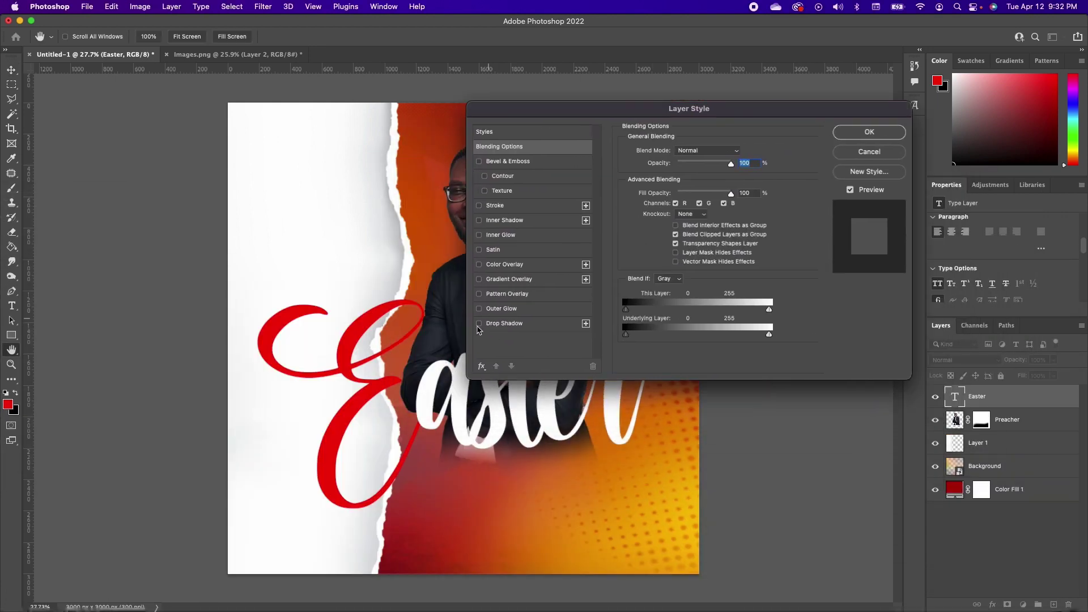
{"action": "left_click", "coordinate": [480, 324]}
{"action": "left_click", "coordinate": [540, 326]}
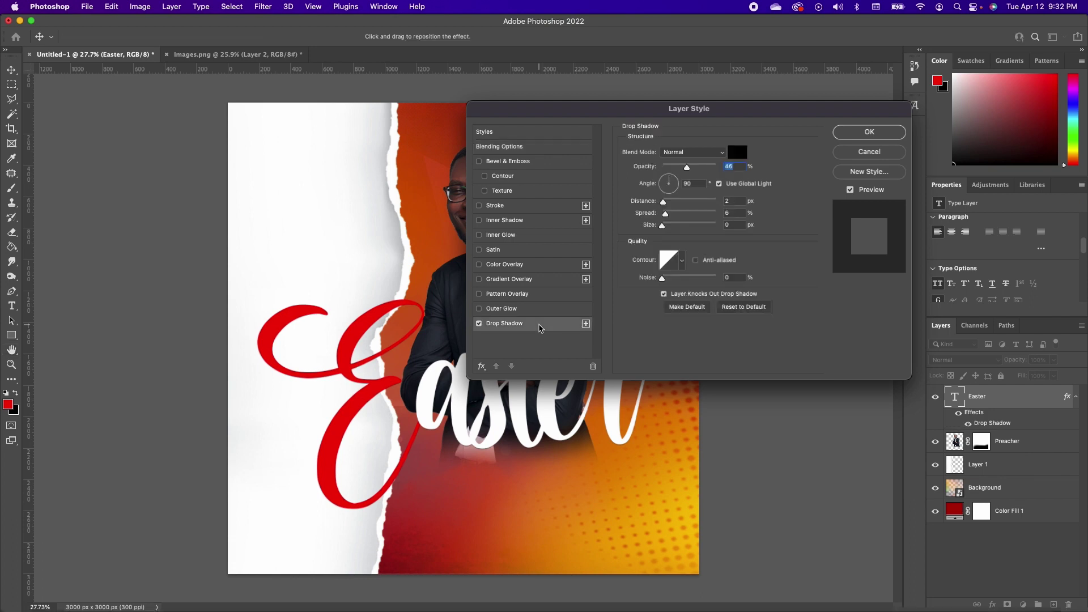
{"action": "left_click_drag", "start_coordinate": [662, 225], "coordinate": [670, 204]}
{"action": "left_click_drag", "start_coordinate": [687, 167], "coordinate": [701, 170]}
{"action": "left_click_drag", "start_coordinate": [671, 206], "coordinate": [676, 206]}
{"action": "left_click", "coordinate": [869, 138]}
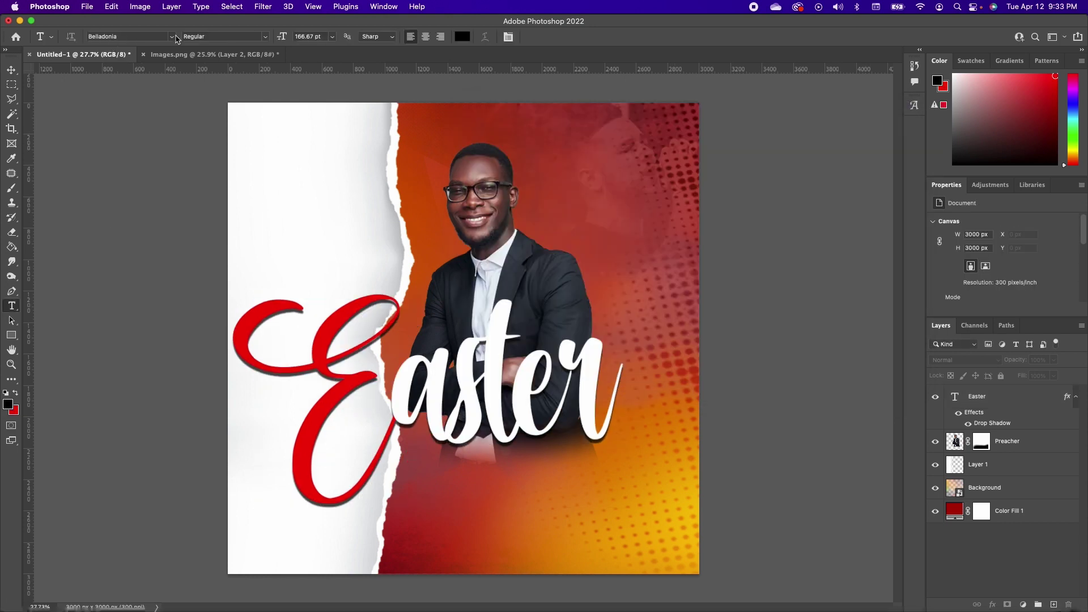
Step: Add a 'SUNDAY' text layer in Century Gothic Pro, scaled and placed at the upper right
{"action": "left_click", "coordinate": [176, 38]}
{"action": "left_click", "coordinate": [158, 93]}
{"action": "left_click", "coordinate": [287, 180]}
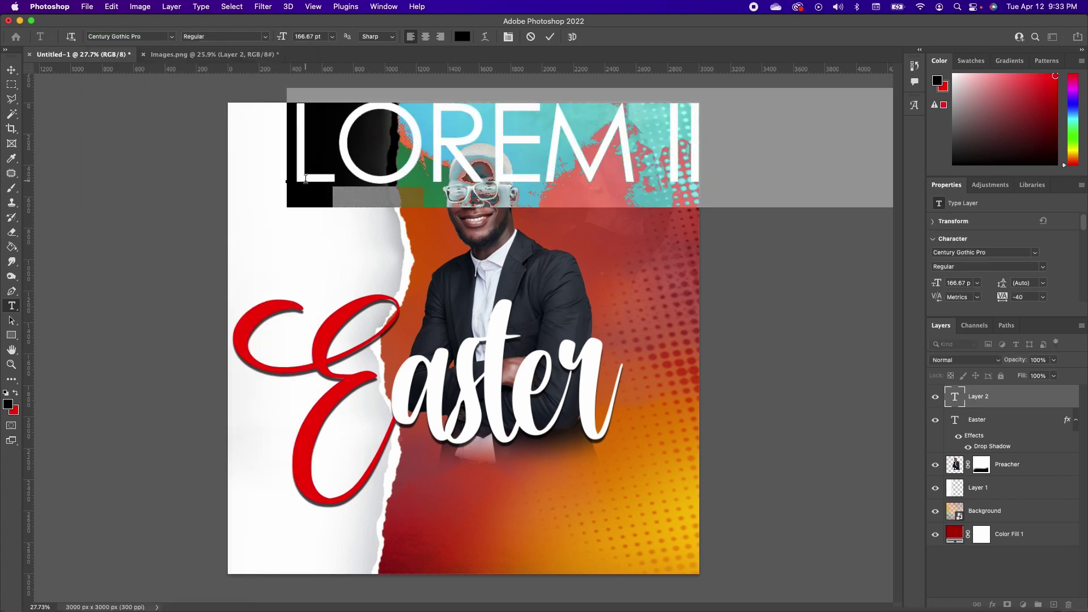
{"action": "type", "text": "SUNDAY"}
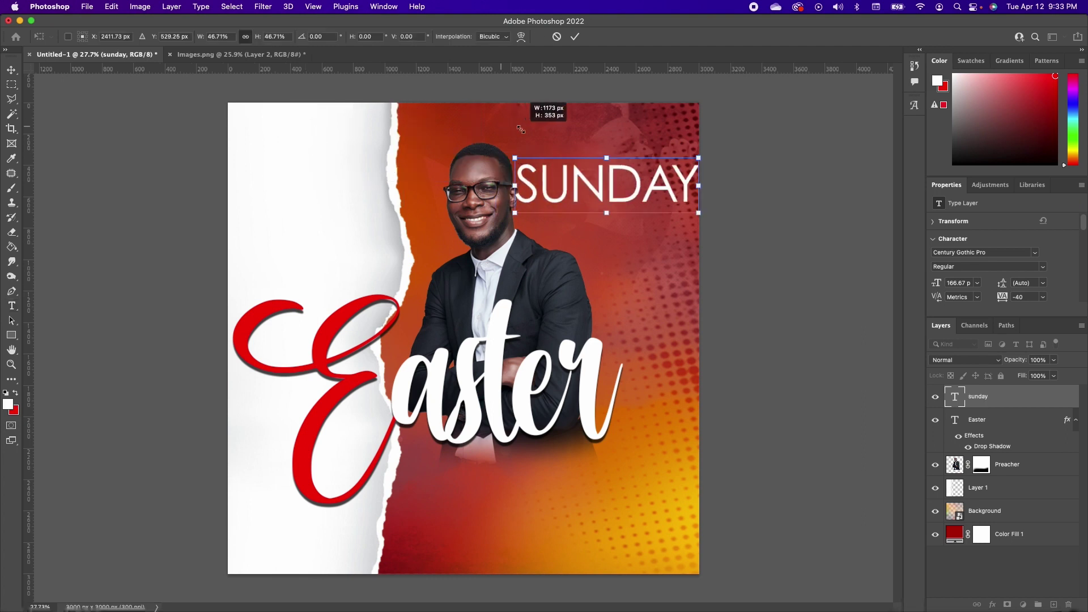
{"action": "left_click_drag", "start_coordinate": [573, 173], "coordinate": [492, 470]}
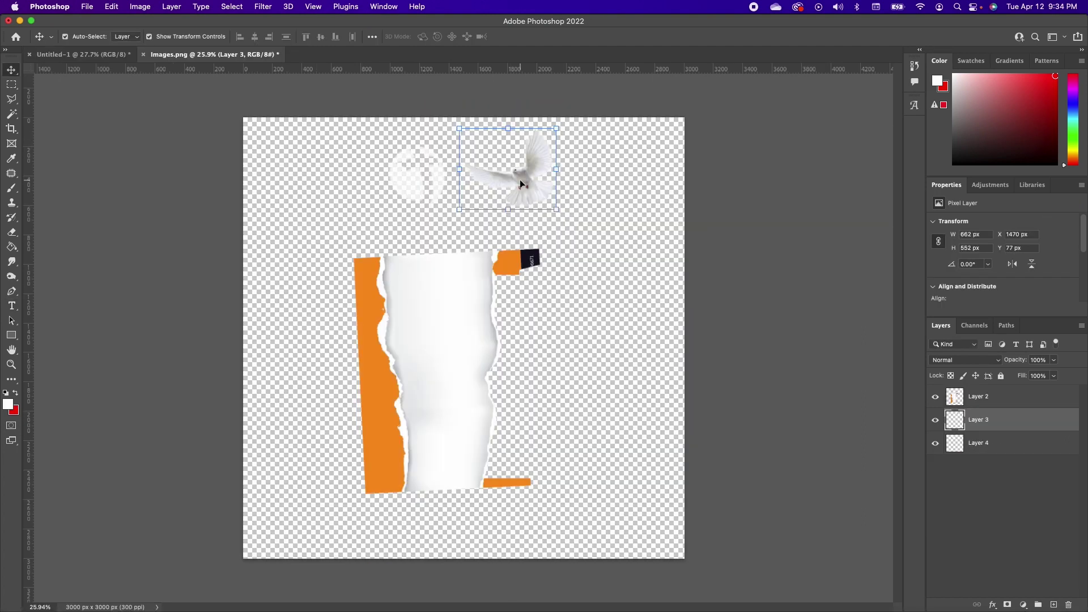
Step: Bring a white dove from Images.png into the poster, shrink it to half size, and place it beside SUNDAY
{"action": "left_click", "coordinate": [100, 55]}
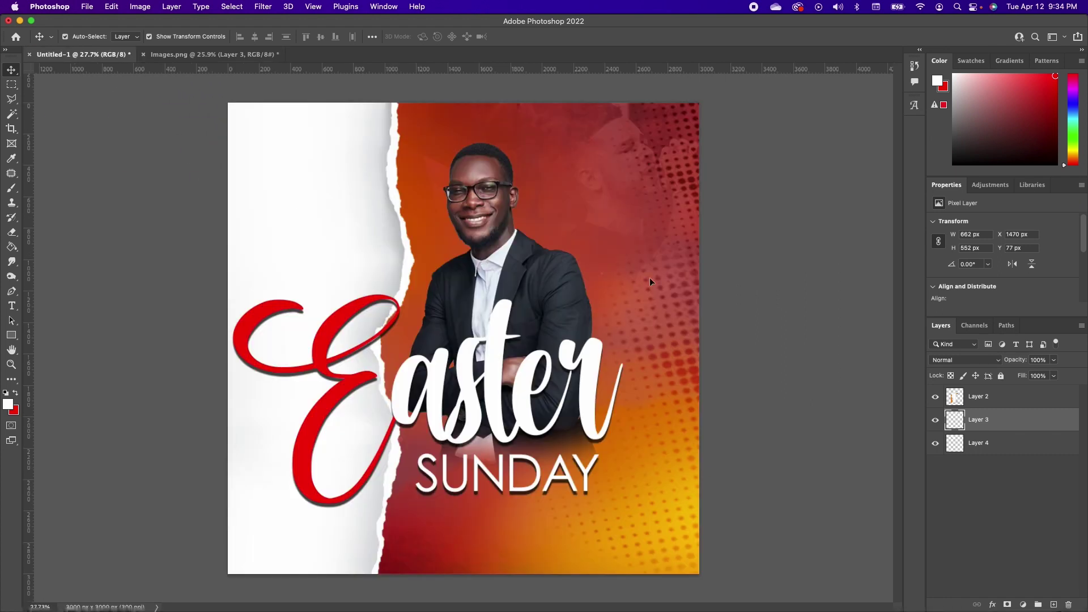
{"action": "left_click_drag", "start_coordinate": [621, 206], "coordinate": [645, 514]}
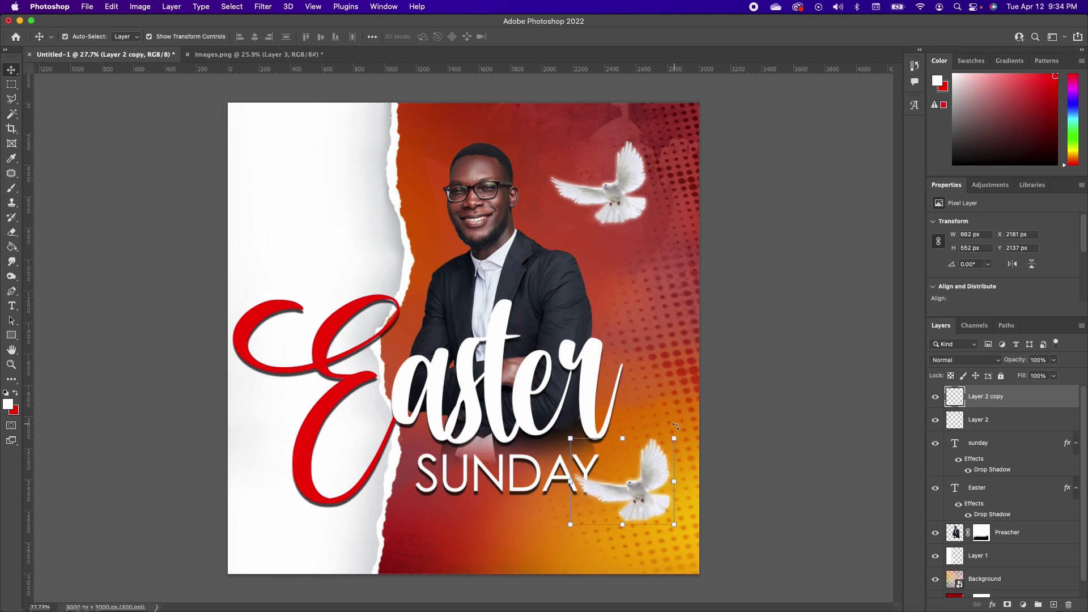
{"action": "left_click_drag", "start_coordinate": [674, 435], "coordinate": [622, 483]}
{"action": "left_click_drag", "start_coordinate": [617, 522], "coordinate": [656, 475]}
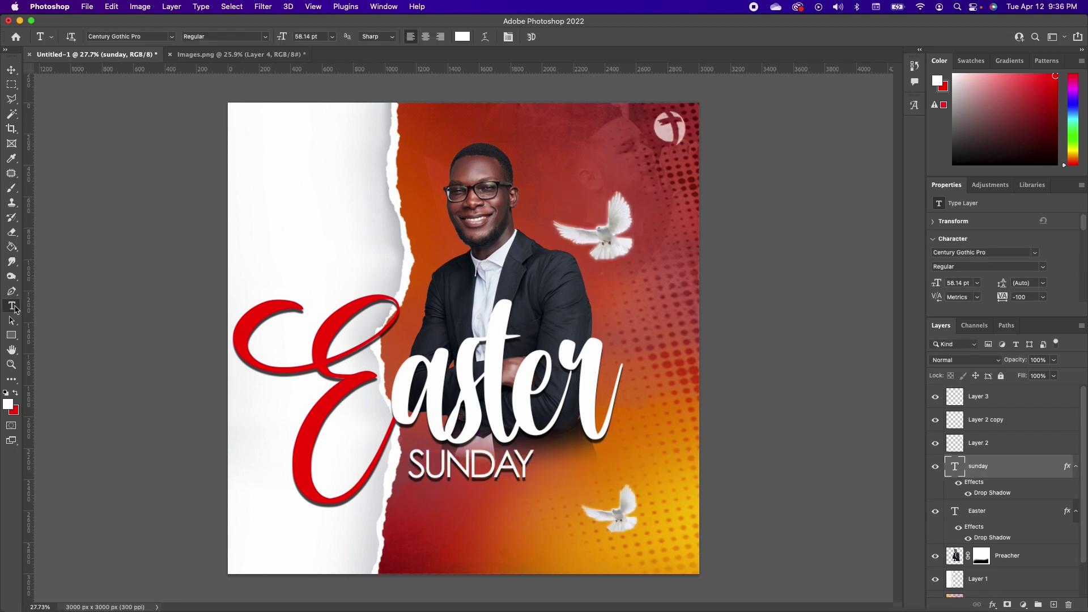
Step: Extend the SUNDAY subtitle to read SUNDAY SERVICE
{"action": "left_click", "coordinate": [530, 458]}
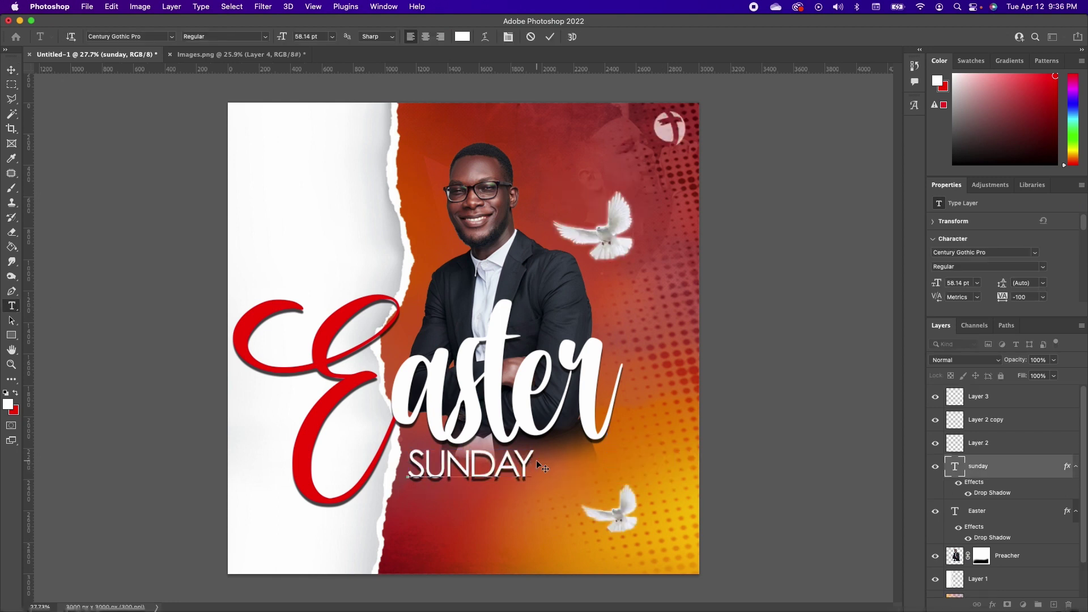
{"action": "type", "text": "SERVICE"}
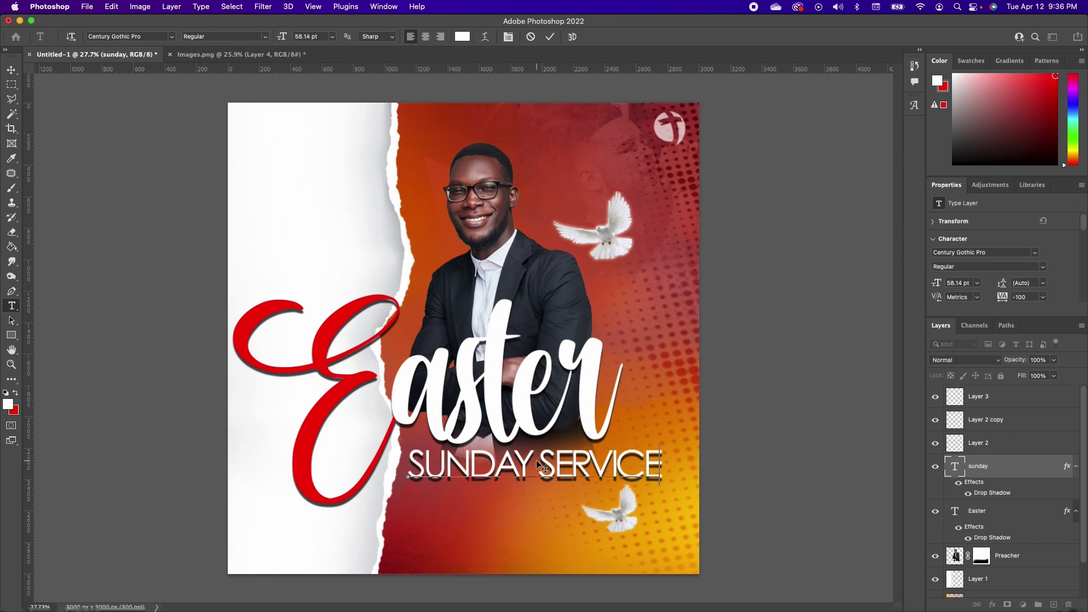
{"action": "key", "text": "Escape"}
Step: Add a 16 pt 'HOPE BAPTIST CHURCH OF GOD' line at the top with tracking 100, then copy it to the bottom
{"action": "left_click", "coordinate": [332, 36]}
{"action": "left_click", "coordinate": [313, 139]}
{"action": "left_click", "coordinate": [417, 125]}
{"action": "type", "text": "HOPE BAPTIST CHURCH OF GOD"}
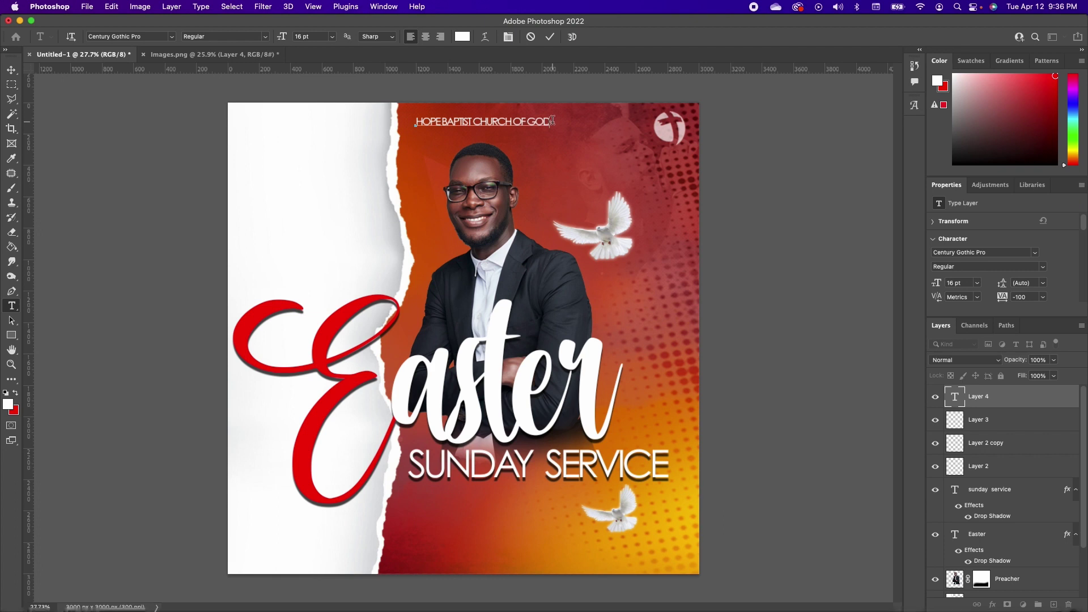
{"action": "left_click_drag", "start_coordinate": [552, 121], "coordinate": [414, 121]}
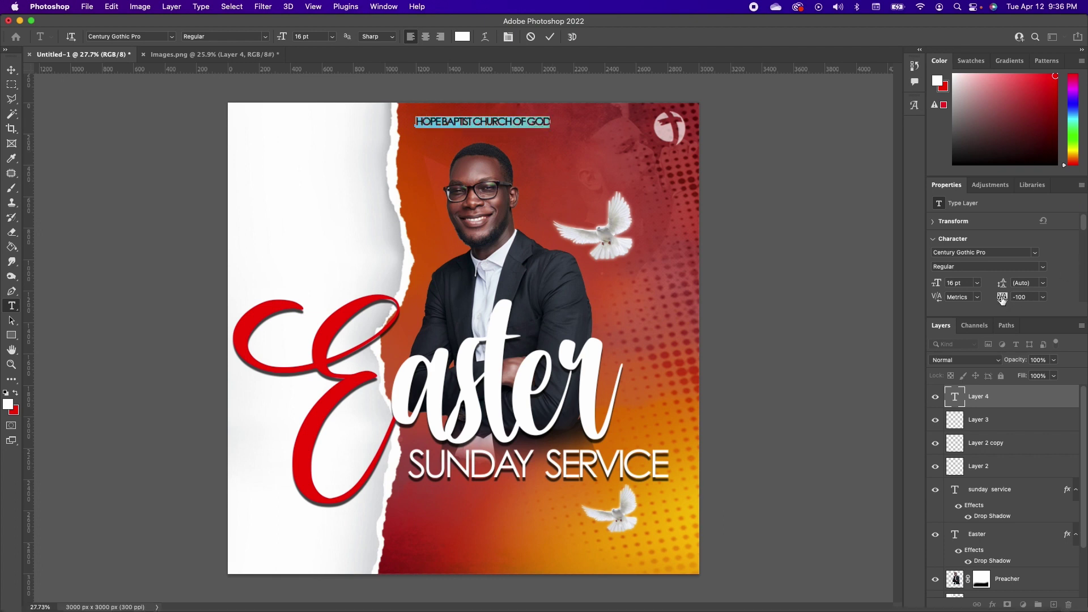
{"action": "left_click_drag", "start_coordinate": [1001, 301], "coordinate": [1006, 300]}
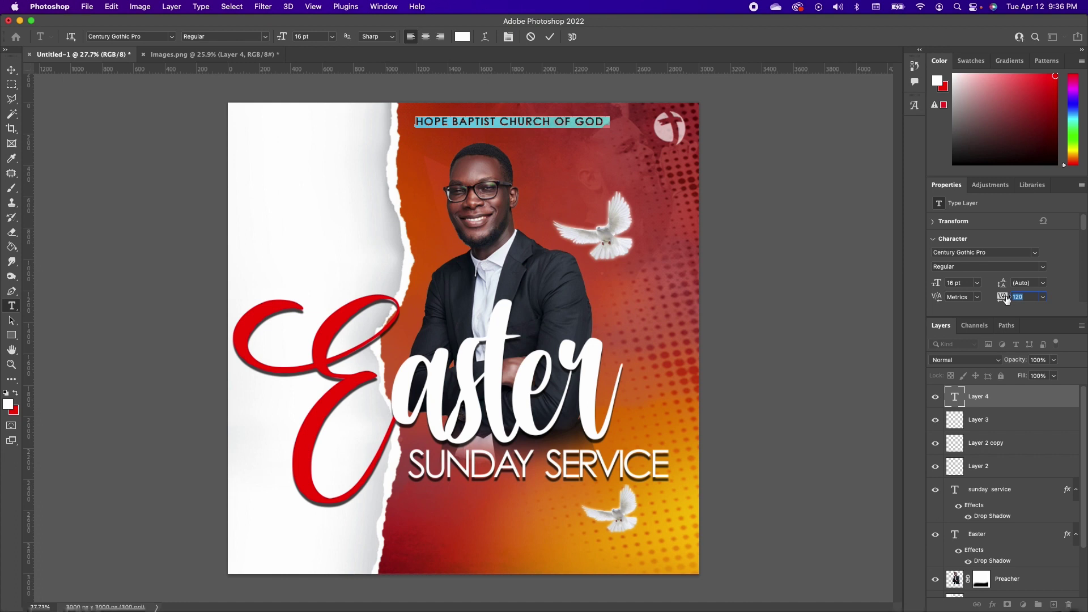
{"action": "key", "text": "ctrl+Return"}
{"action": "key", "text": "v"}
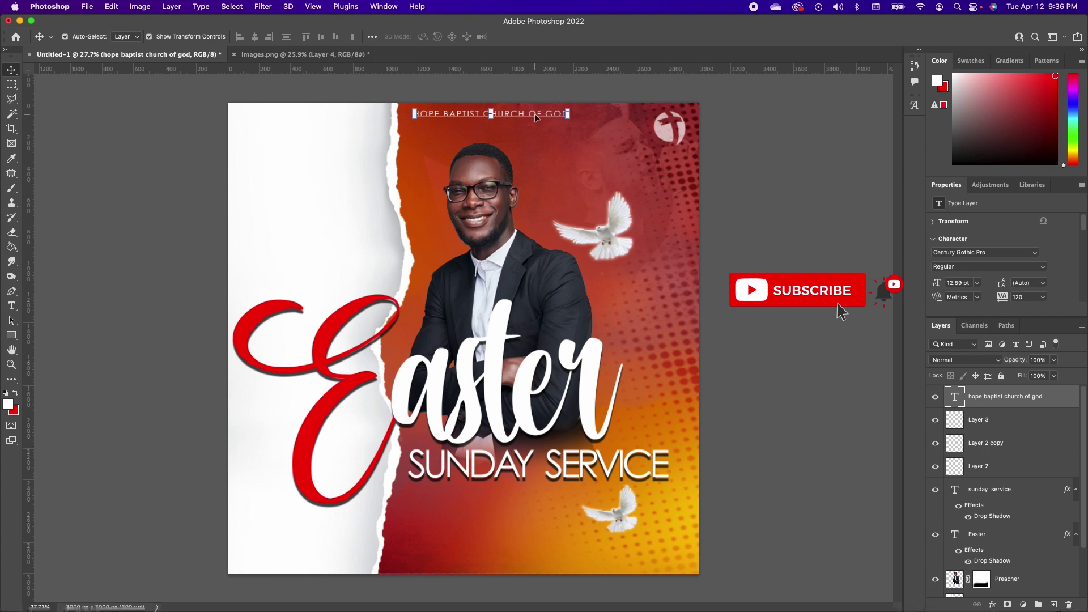
{"action": "left_click_drag", "start_coordinate": [536, 116], "coordinate": [520, 557]}
{"action": "double_click", "coordinate": [520, 557]}
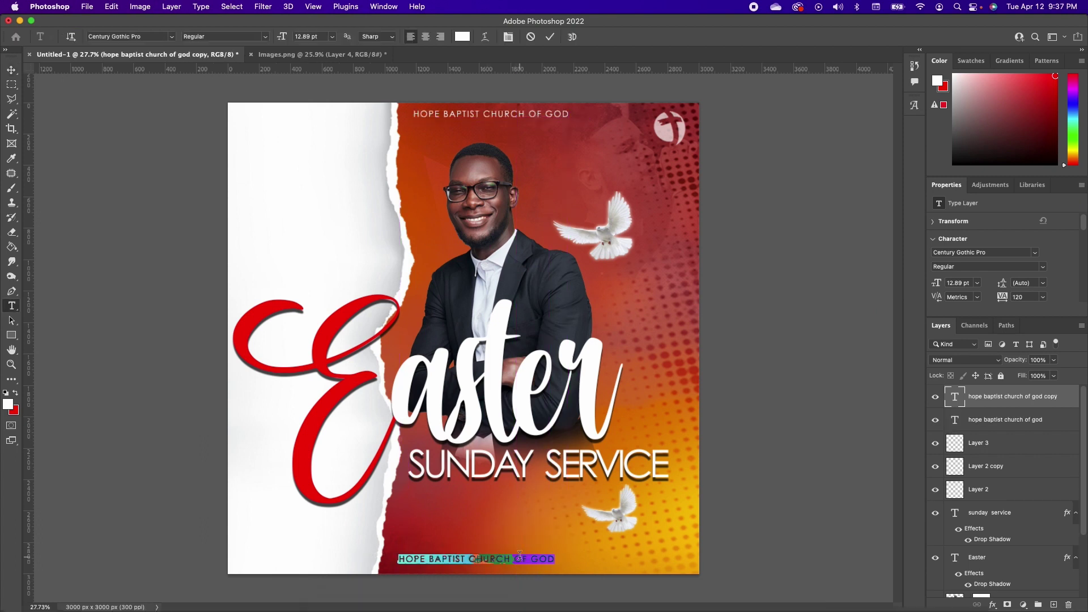
Step: Retype the bottom copy as '2022 MARKET STREET, TACOMA WA 89876' in Bold
{"action": "type", "text": "2"}
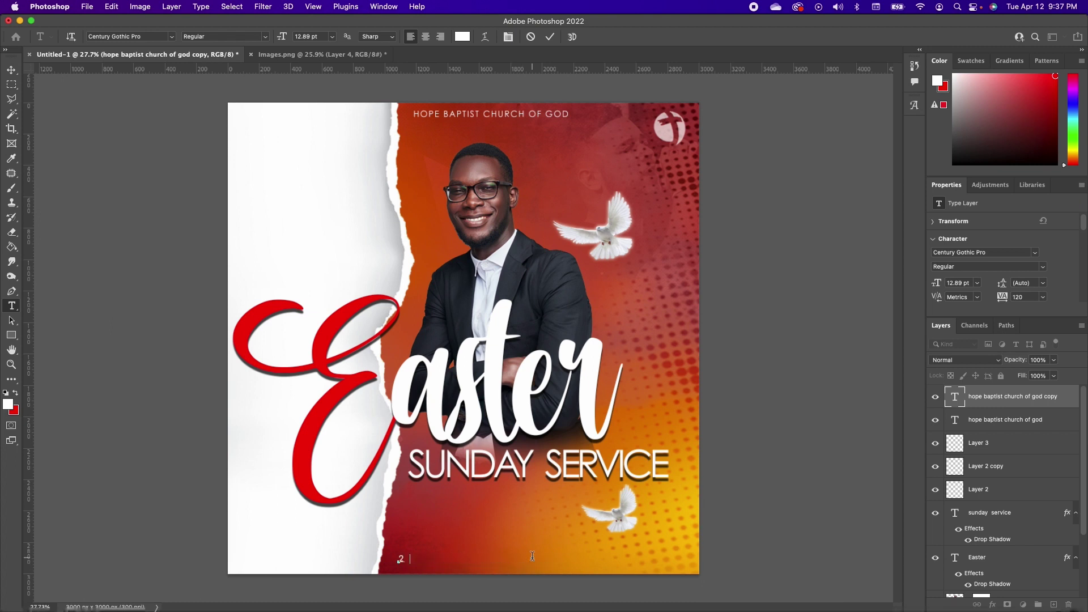
{"action": "type", "text": "022 MARKET STREET, TACOMA WA 89876"}
{"action": "key", "text": "super+a"}
{"action": "left_click", "coordinate": [225, 37]}
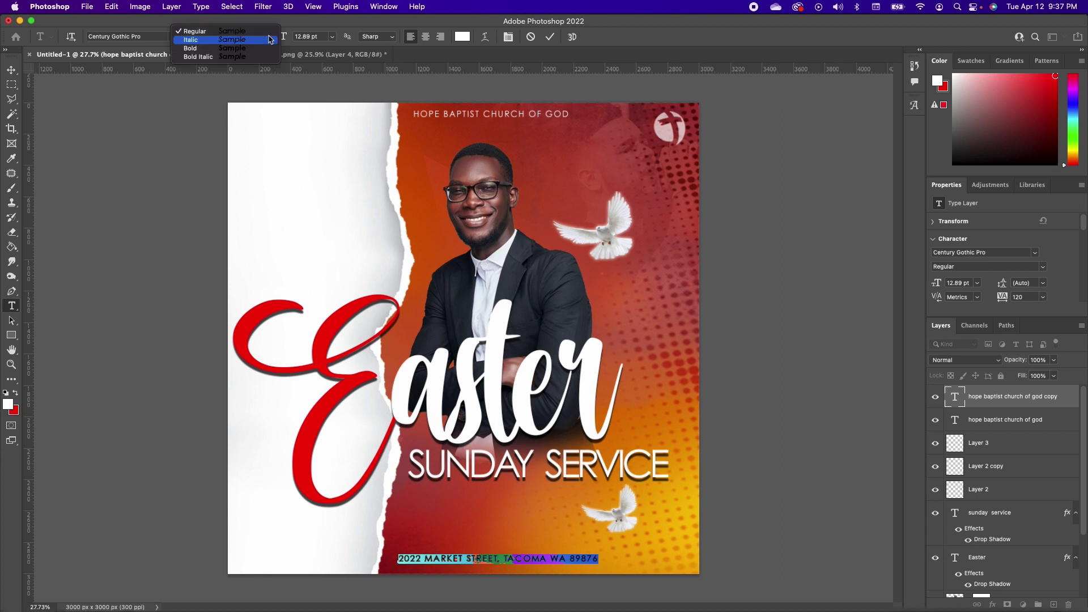
{"action": "key", "text": "Return"}
{"action": "key", "text": "super+Return"}
Step: Stretch the address wider along the bottom and shift the torn paper slightly left
{"action": "key", "text": "v"}
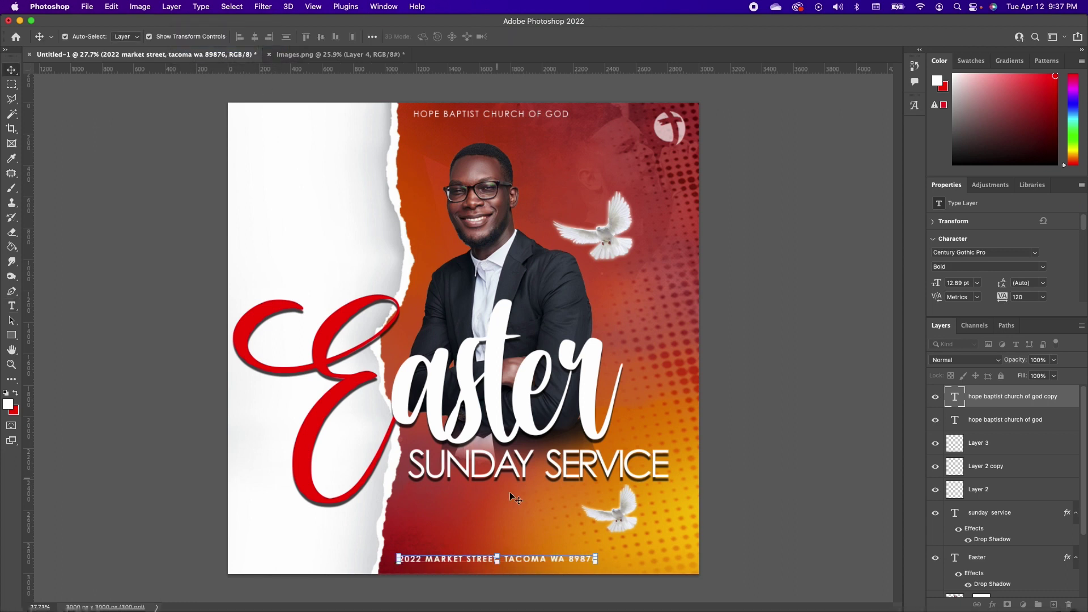
{"action": "left_click_drag", "start_coordinate": [599, 554], "coordinate": [672, 562]}
{"action": "left_click_drag", "start_coordinate": [503, 308], "coordinate": [495, 308]}
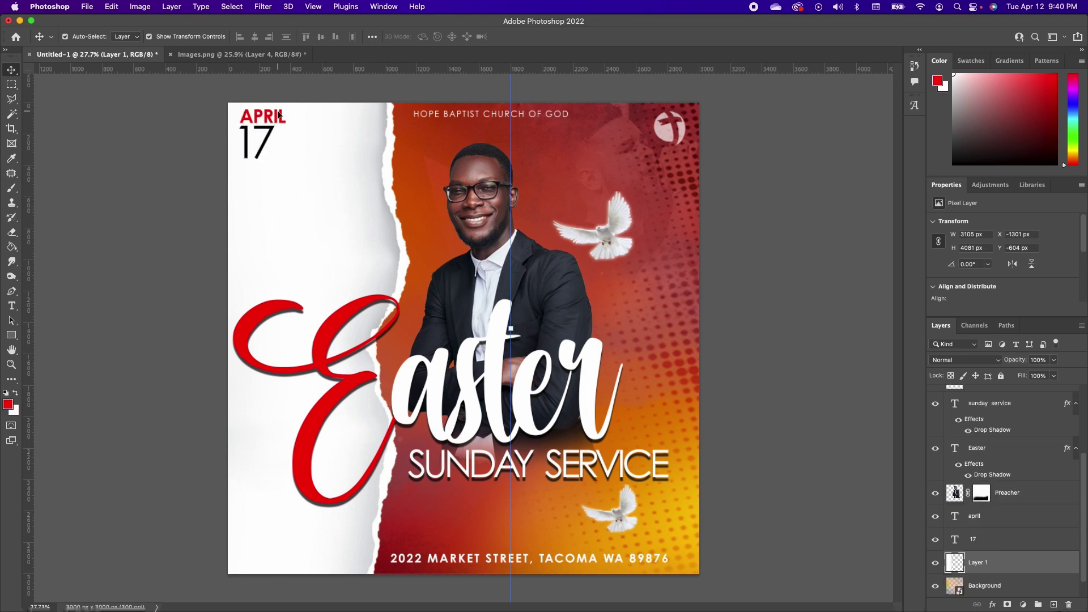
Step: Duplicate the APRIL text as a red '9AM' in the bottom-left corner, enlarged to 150%
{"action": "left_click", "coordinate": [278, 115]}
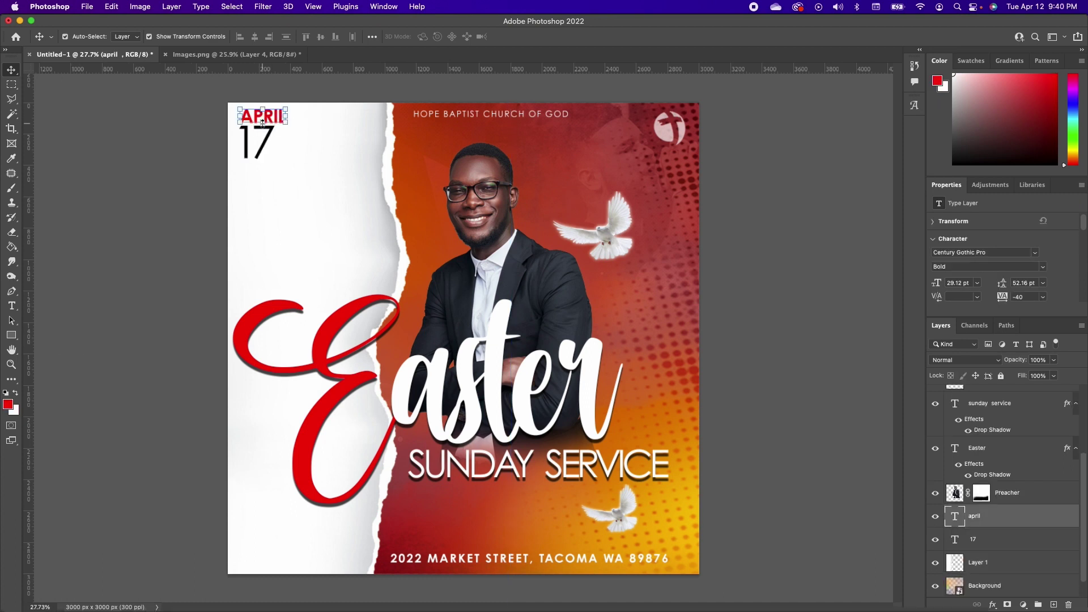
{"action": "key", "text": "super"}
{"action": "key", "text": "super+j"}
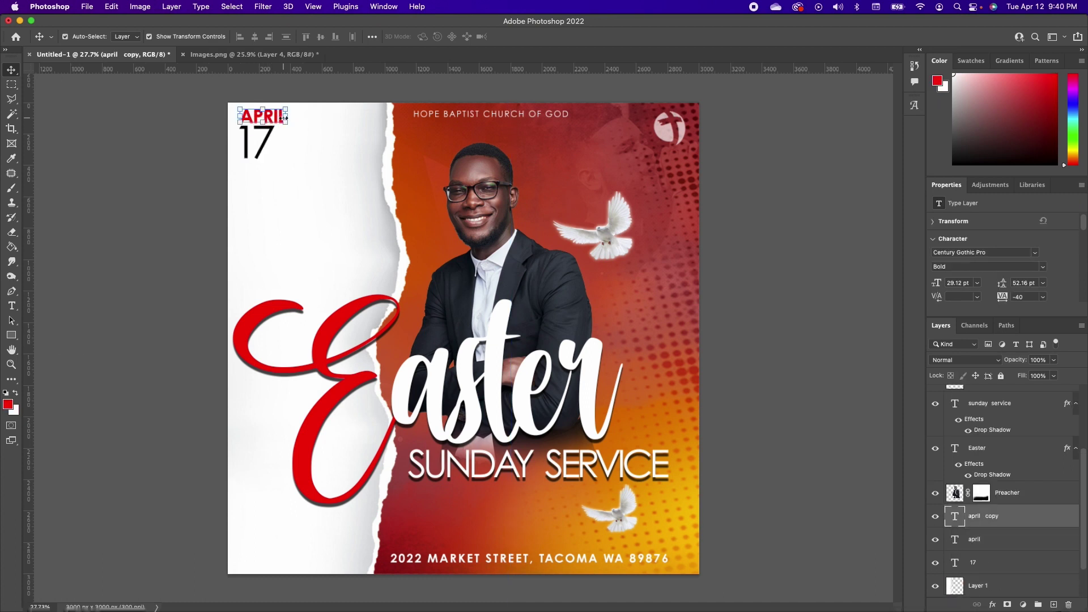
{"action": "left_click_drag", "start_coordinate": [273, 117], "coordinate": [274, 553]}
{"action": "double_click", "coordinate": [274, 553]}
{"action": "type", "text": "9AM"}
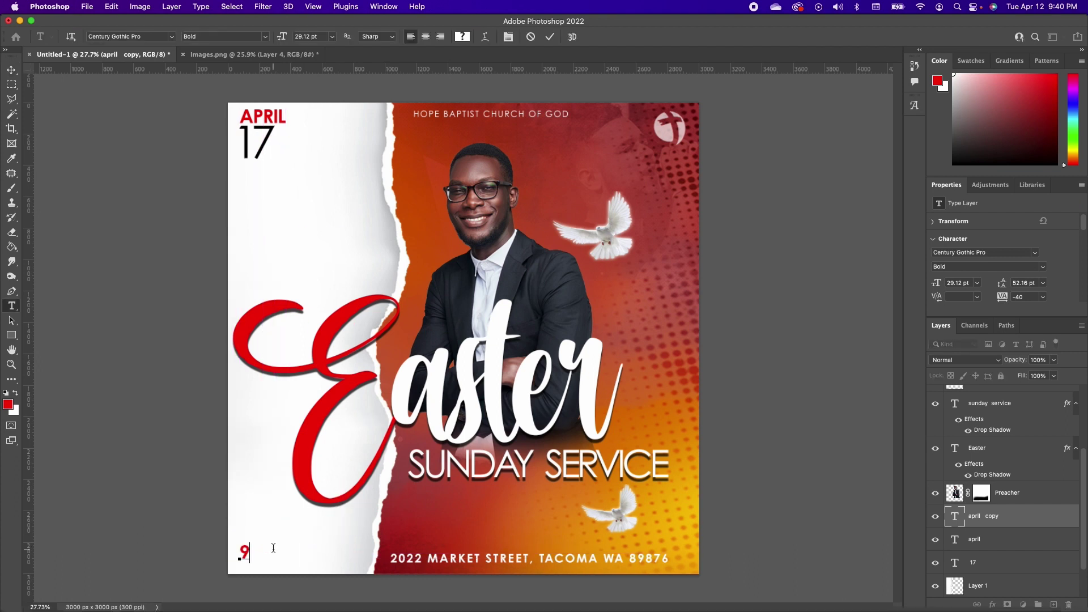
{"action": "left_click", "coordinate": [11, 69]}
{"action": "left_click_drag", "start_coordinate": [282, 542], "coordinate": [300, 531]}
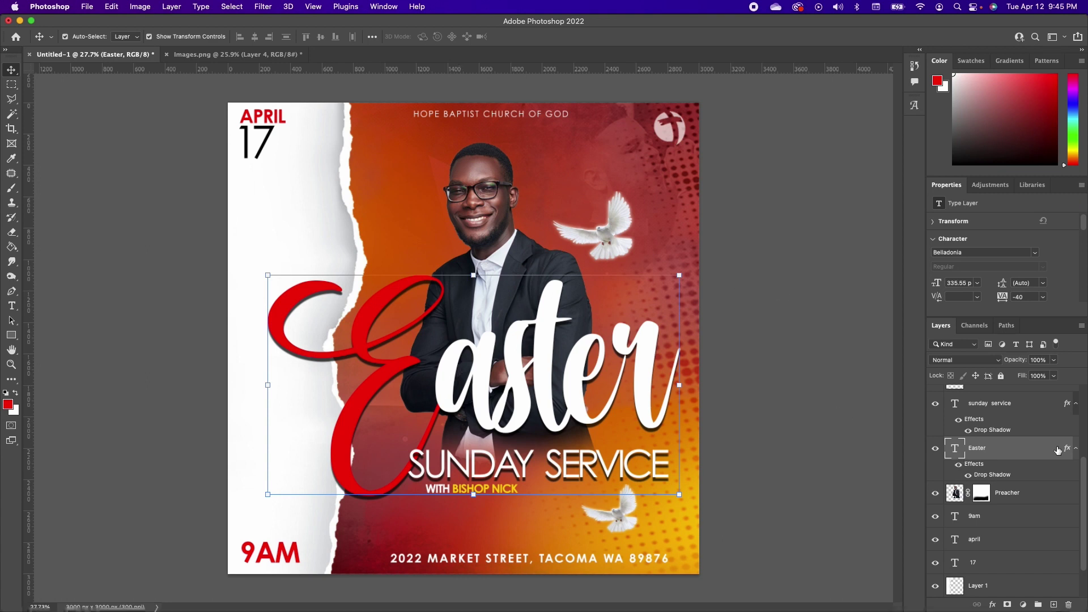
Step: Add Outer Glow and Stroke layer styles to the Easter title
{"action": "double_click", "coordinate": [1054, 449]}
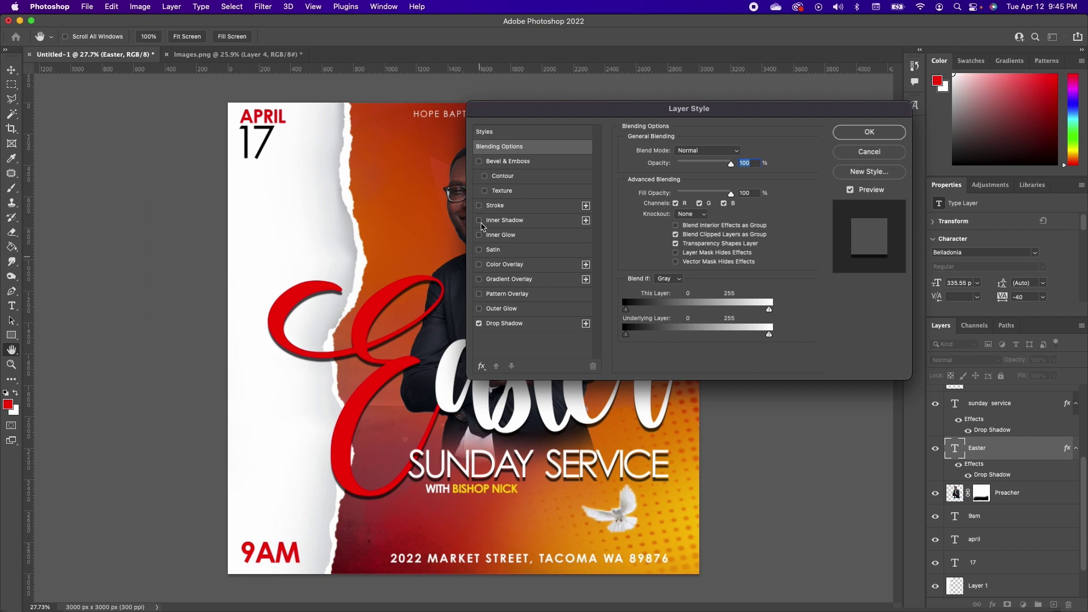
{"action": "left_click", "coordinate": [479, 309]}
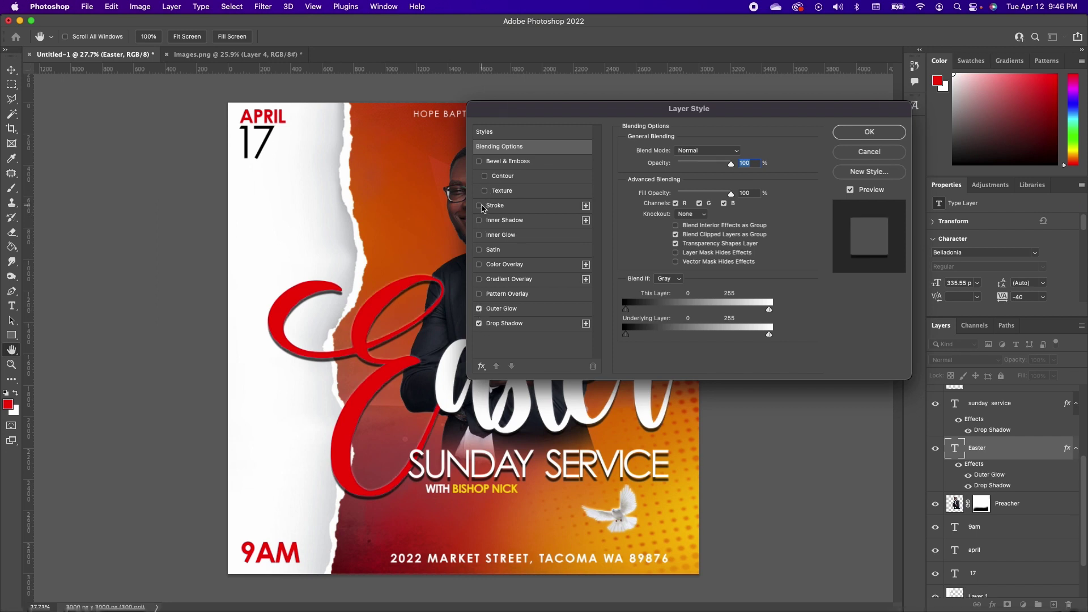
{"action": "left_click", "coordinate": [479, 205]}
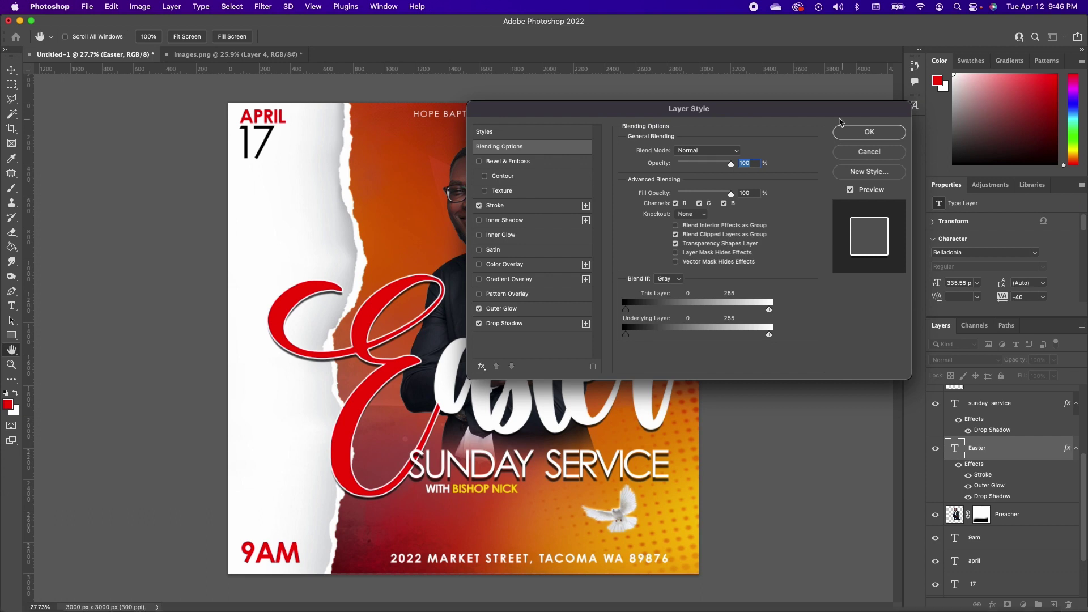
{"action": "left_click", "coordinate": [869, 132]}
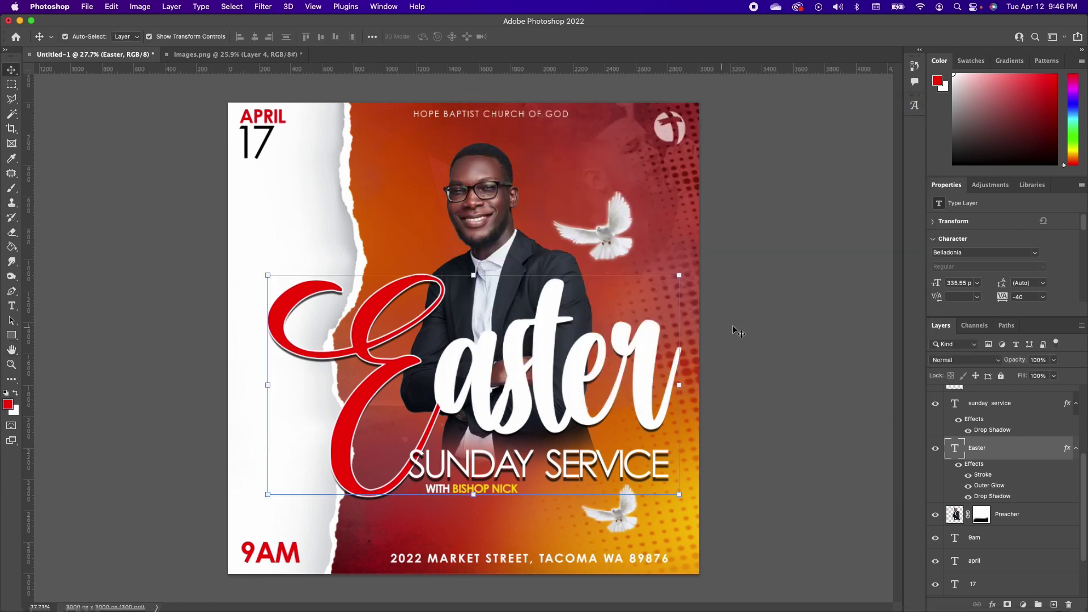